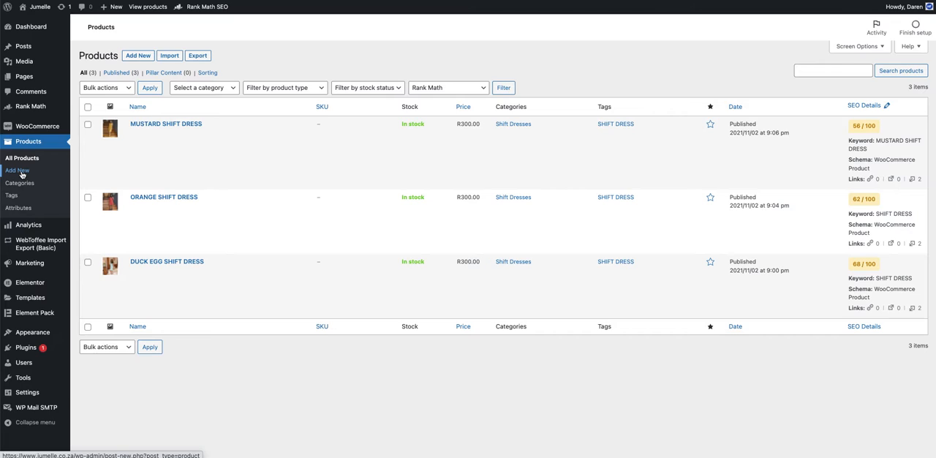
# Step: Start a new product and name it "Test Dress"
pyautogui.click(136, 56)
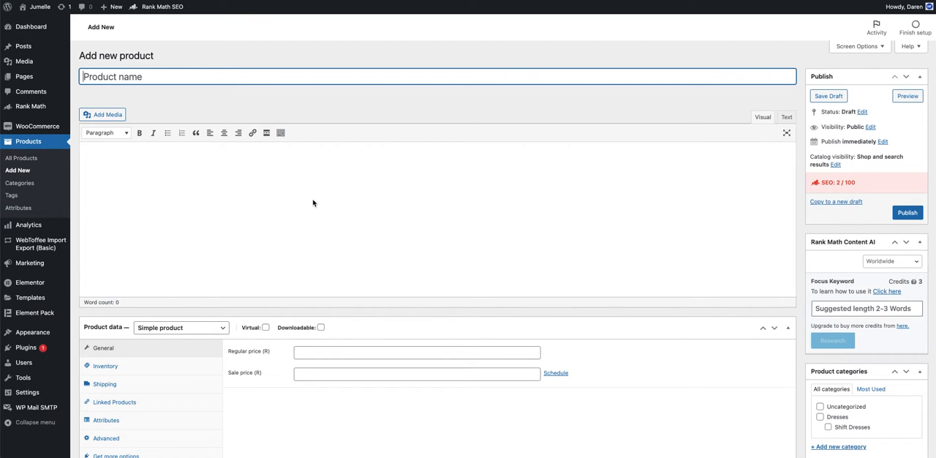
pyautogui.write('Test Dress')
# Step: Copy the product name to the clipboard while keeping it as the product's title
pyautogui.moveTo(136, 75); pyautogui.dragTo(75, 78)
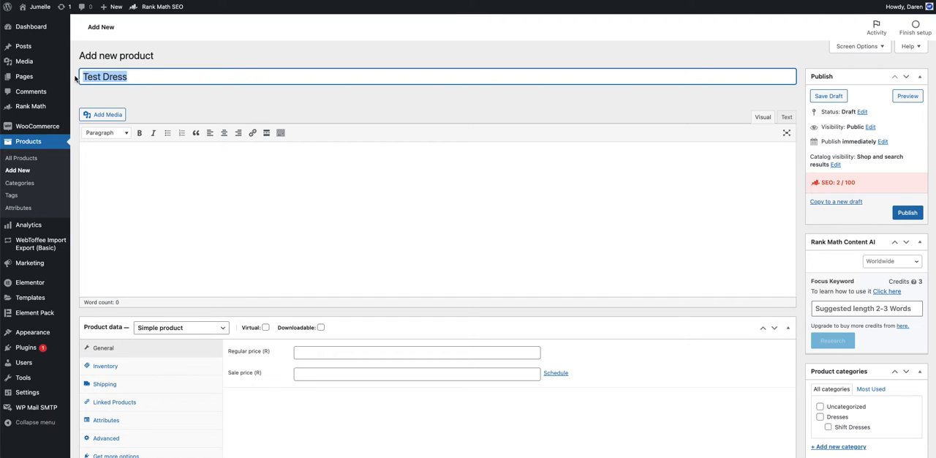
pyautogui.press('super+x')
pyautogui.press('super+v')
pyautogui.click(196, 101)
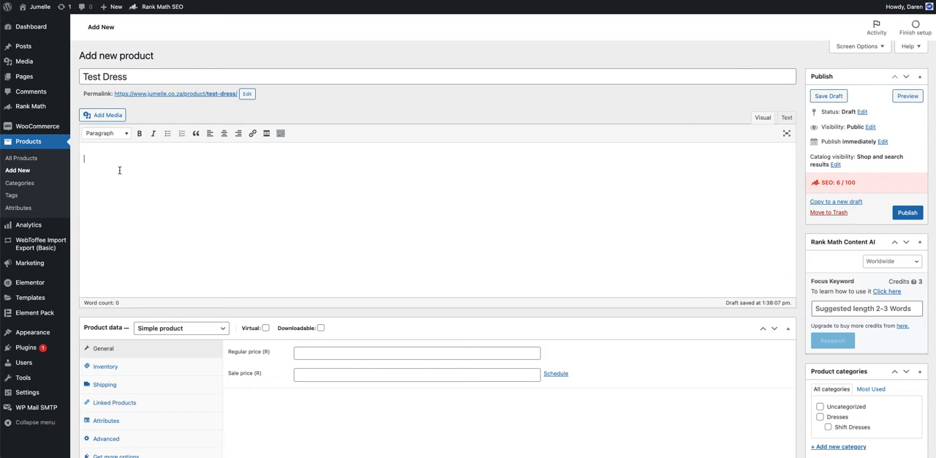
# Step: Enter "this is a Test Dress for the videos." as the product's main description
pyautogui.write('this is a Test Dress for the videos.')
# Step: Set the product's regular price to 123 and its sale price to 12
pyautogui.scroll(-4, 210, 229)
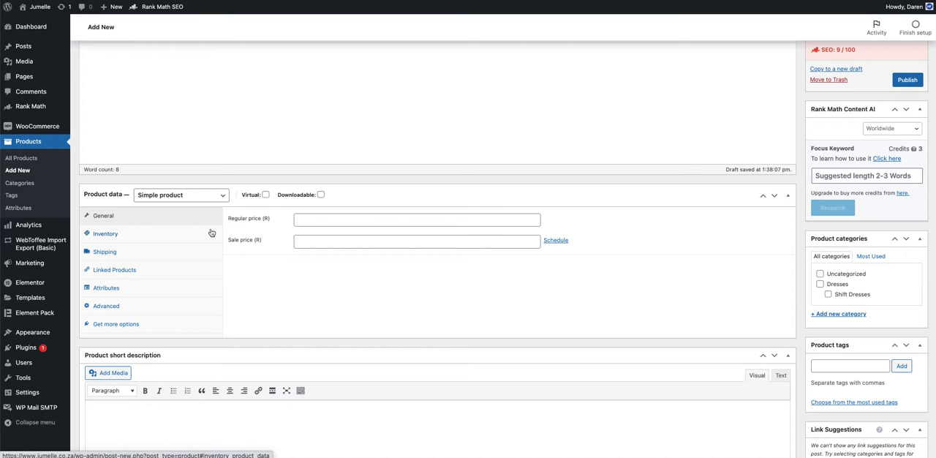
pyautogui.click(321, 218)
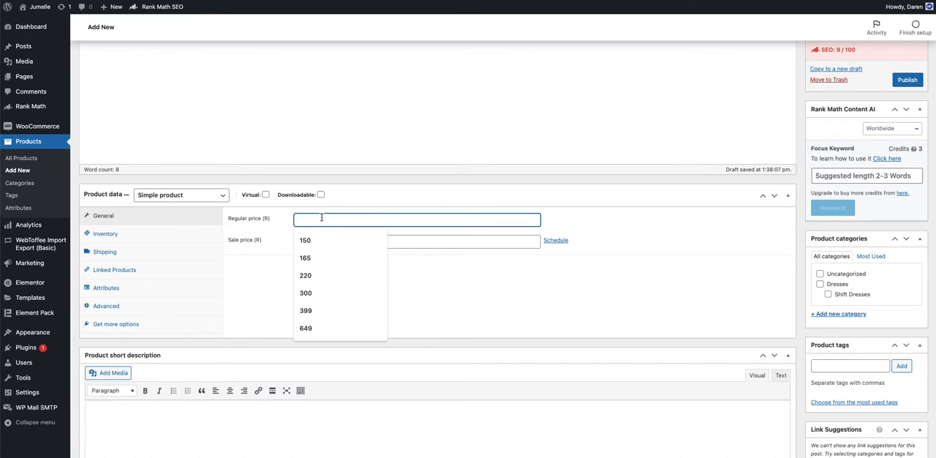
pyautogui.write('123')
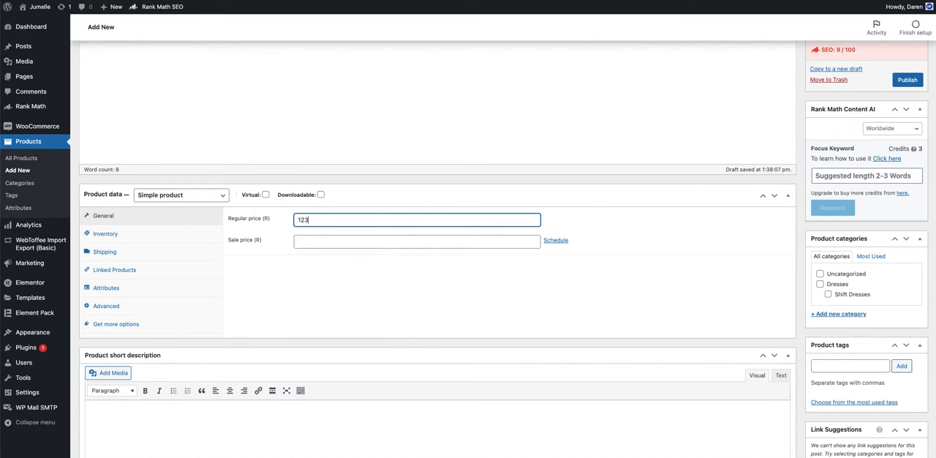
pyautogui.click(316, 283)
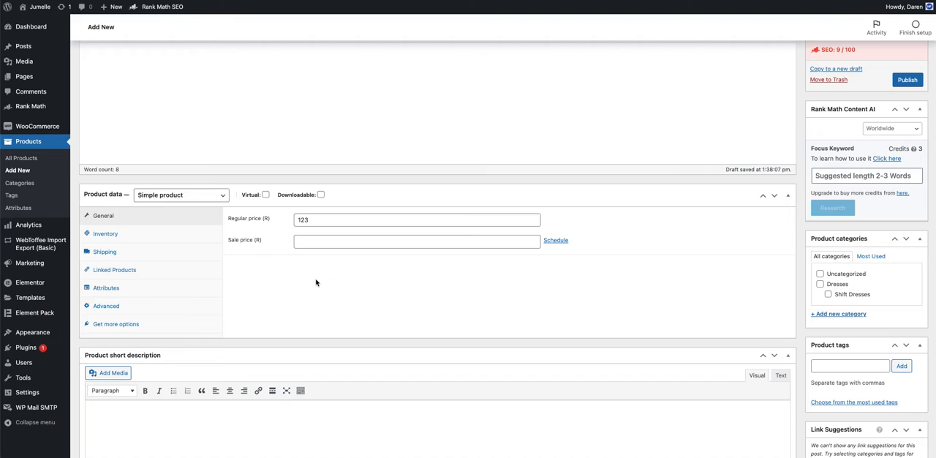
pyautogui.click(312, 240)
pyautogui.write('12')
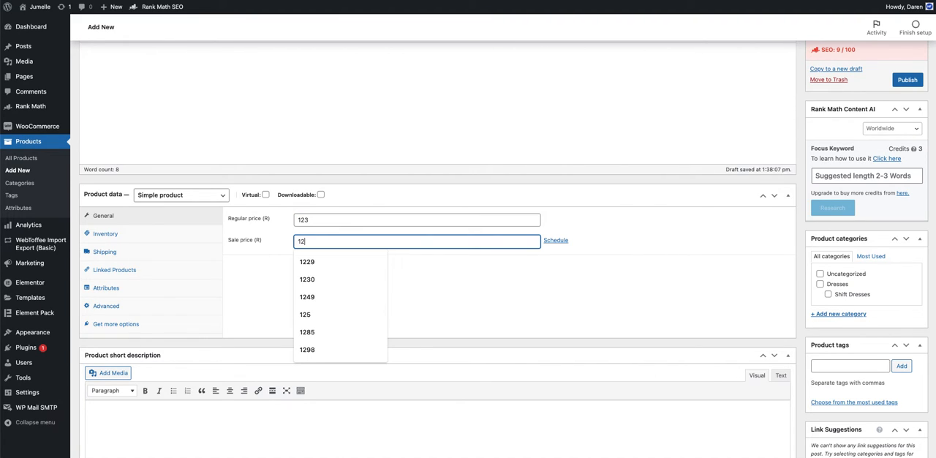
pyautogui.click(469, 294)
pyautogui.click(560, 241)
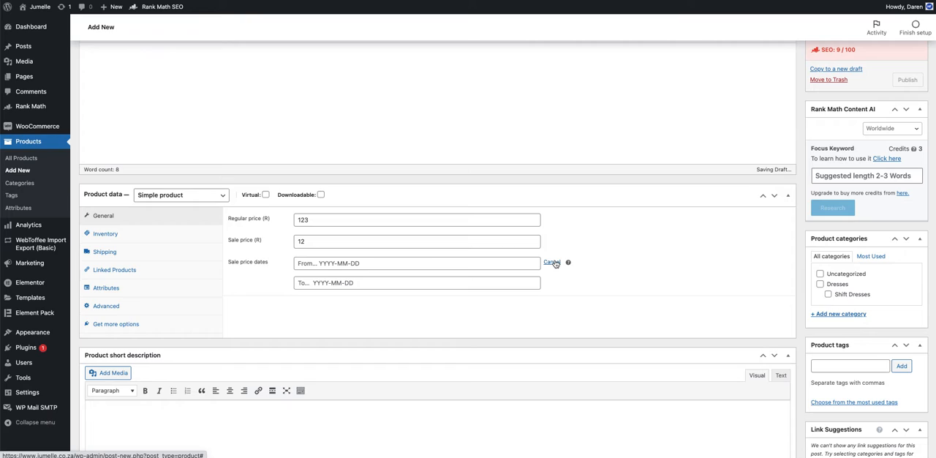
pyautogui.click(553, 263)
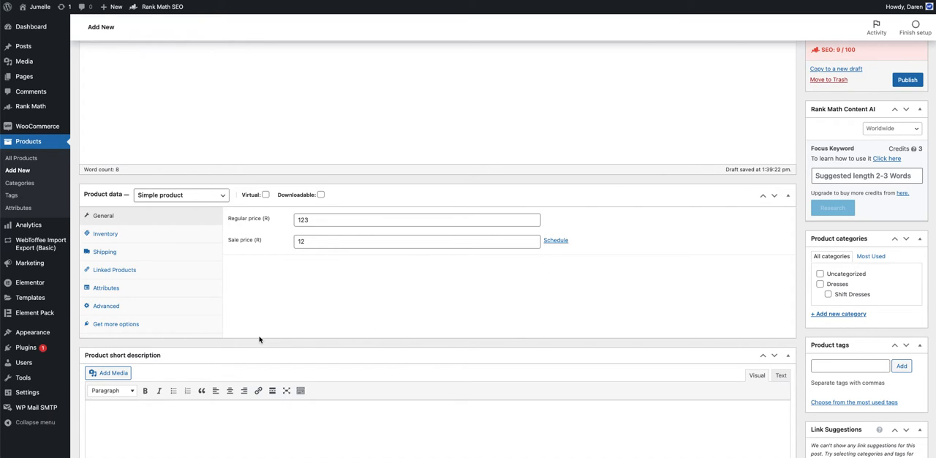
# Step: Write "this is a video tutorial for how to add a simple product" as the product short description
pyautogui.scroll(-5, 259, 338)
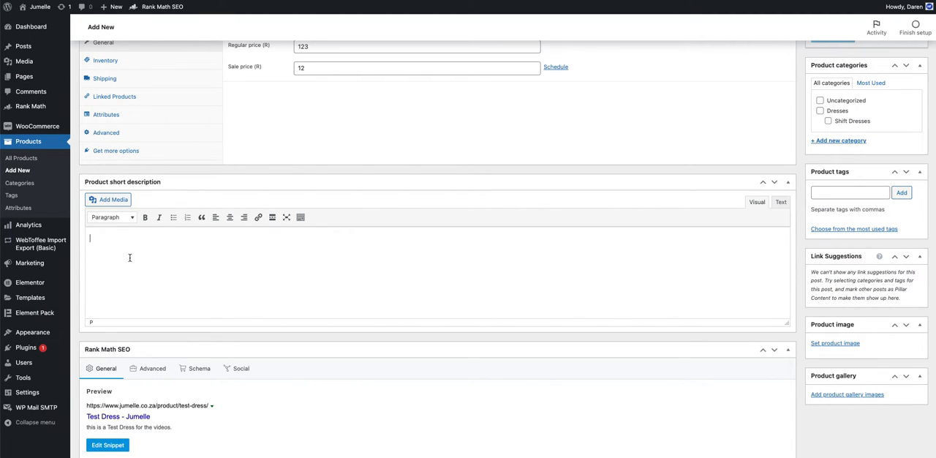
pyautogui.write('this is a video tutorial for')
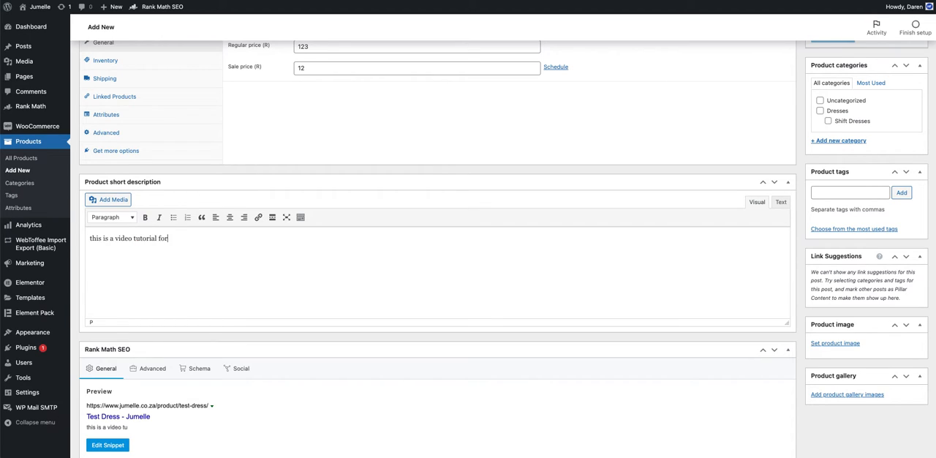
pyautogui.write(' how to add a sim')
pyautogui.write('ply')
pyautogui.write(' prouct')
pyautogui.press('BackSpace')
pyautogui.press('BackSpace')
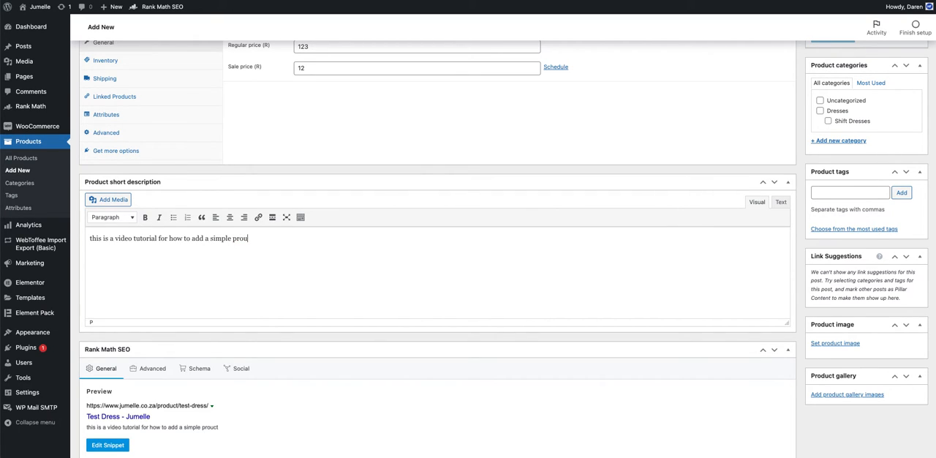
pyautogui.press('BackSpace')
pyautogui.write('duct')
# Step: Set the Rank Math focus keyword to "Test Dress" using the copied product name
pyautogui.scroll(-4, 164, 291)
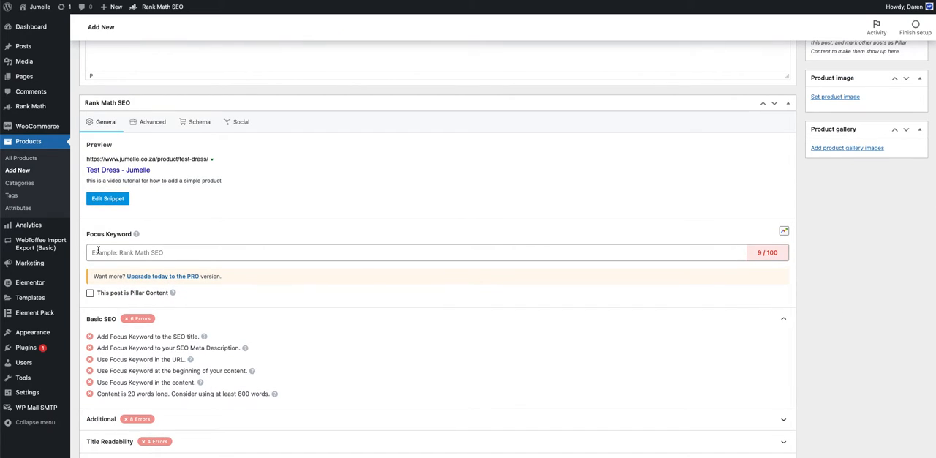
pyautogui.click(97, 250)
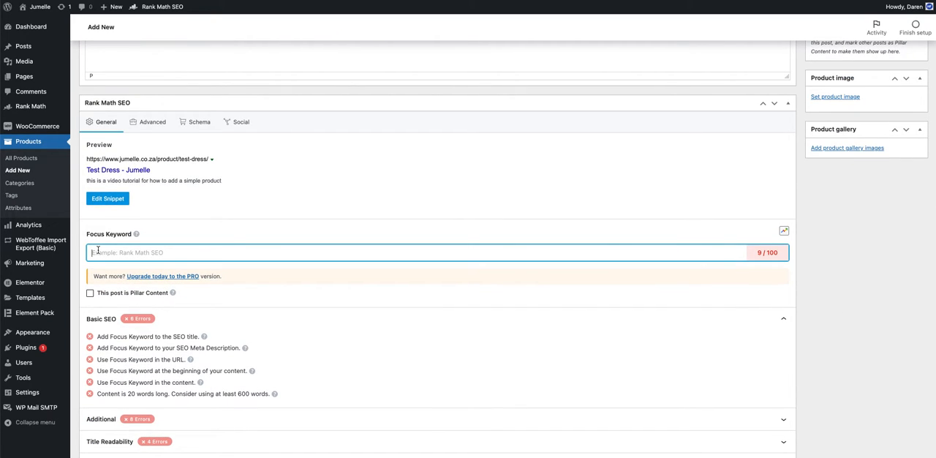
pyautogui.press('super+v')
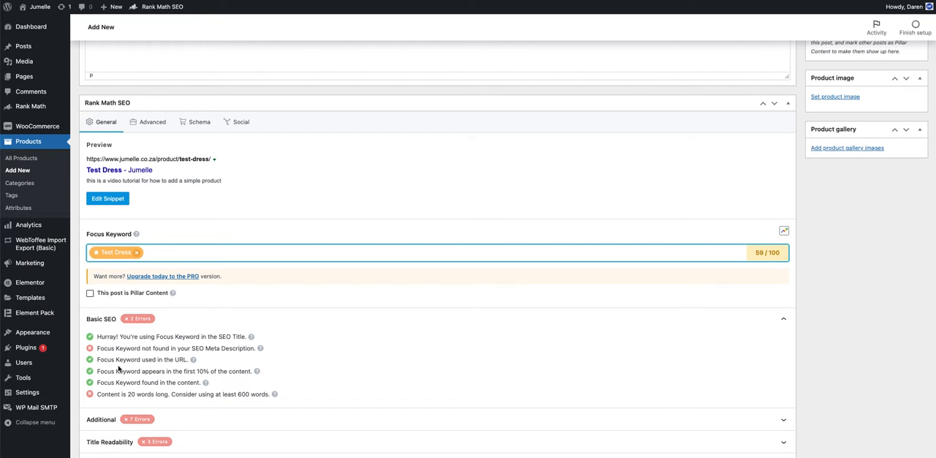
# Step: Edit the SEO snippet so its meta description reads "Test Dress is for the video."
pyautogui.click(107, 199)
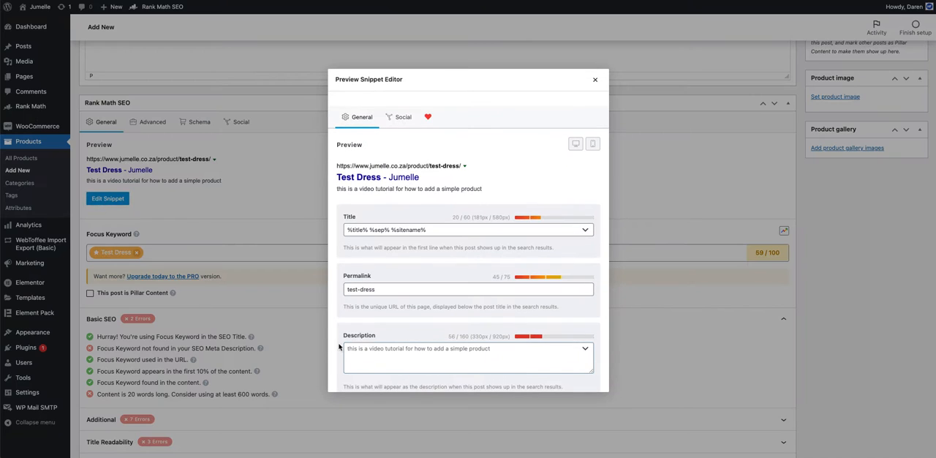
pyautogui.click(371, 361)
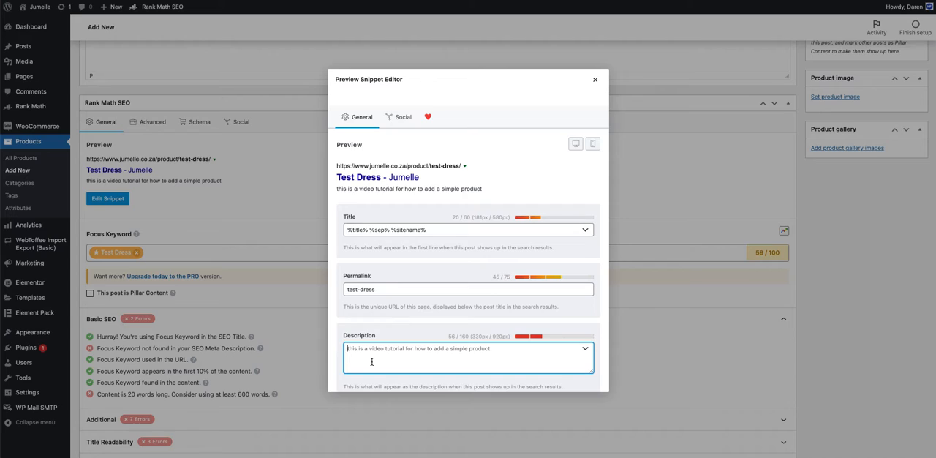
pyautogui.write('Test Dress is for the video')
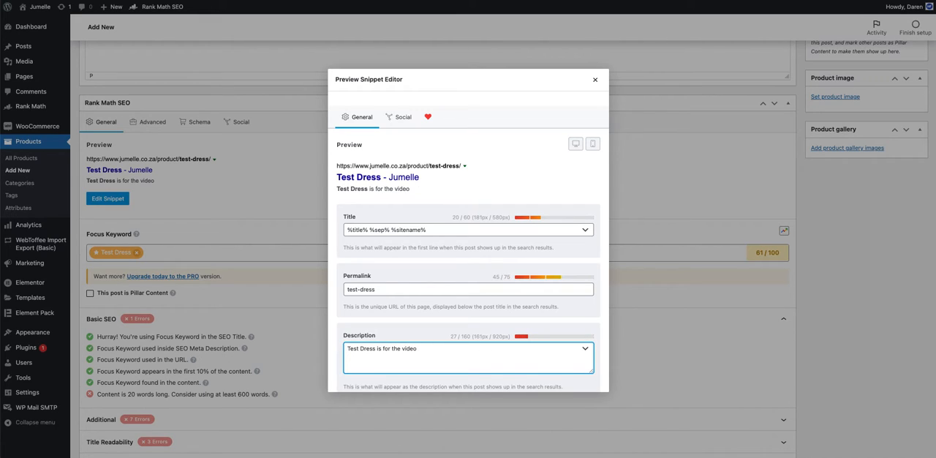
pyautogui.write('.')
pyautogui.click(597, 78)
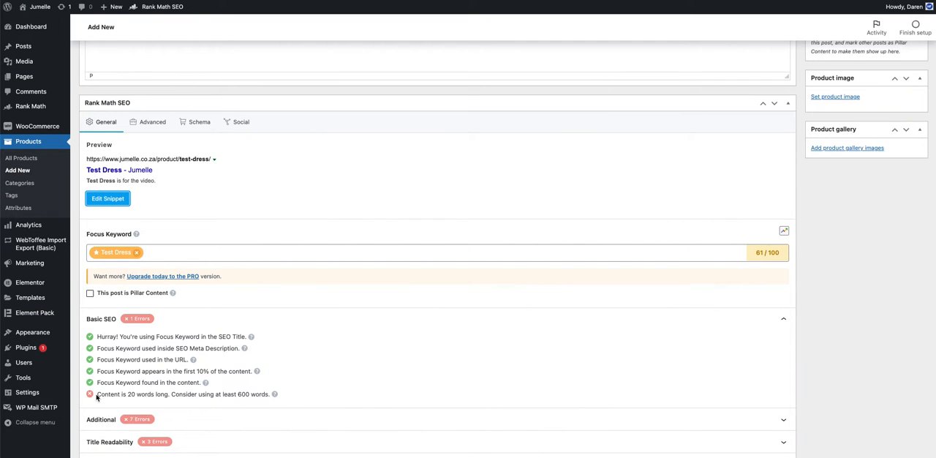
# Step: Examine the Basic SEO recommendation on content length and the remaining SEO checks
pyautogui.moveTo(96, 395); pyautogui.dragTo(271, 394)
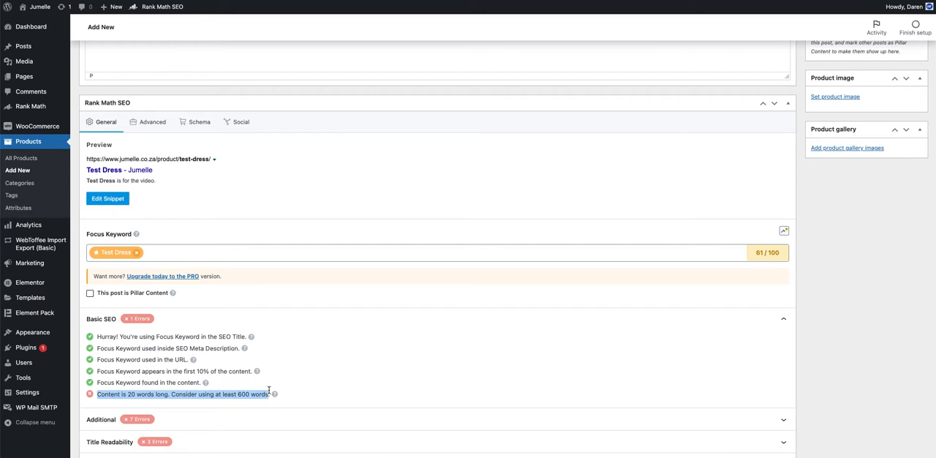
pyautogui.scroll(1, 281, 360)
pyautogui.scroll(1, 281, 360)
pyautogui.scroll(-3, 281, 360)
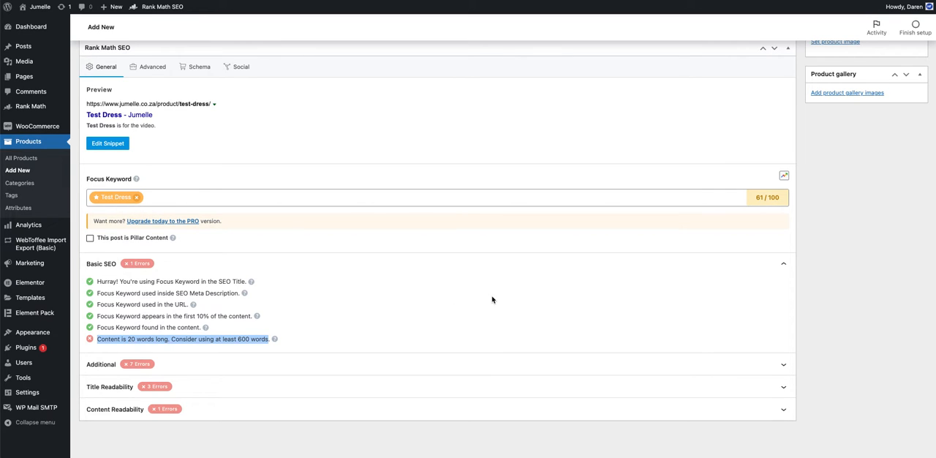
# Step: Check the product's publish date and time options and dismiss them
pyautogui.scroll(15, 492, 299)
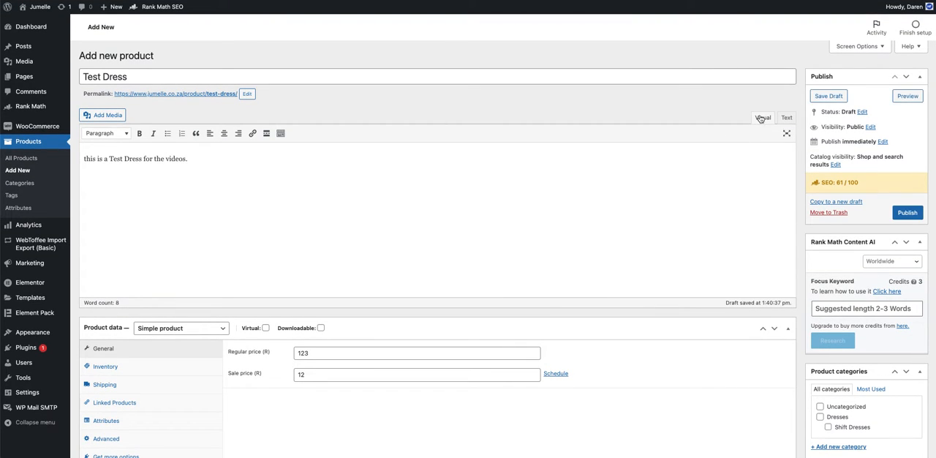
pyautogui.click(883, 141)
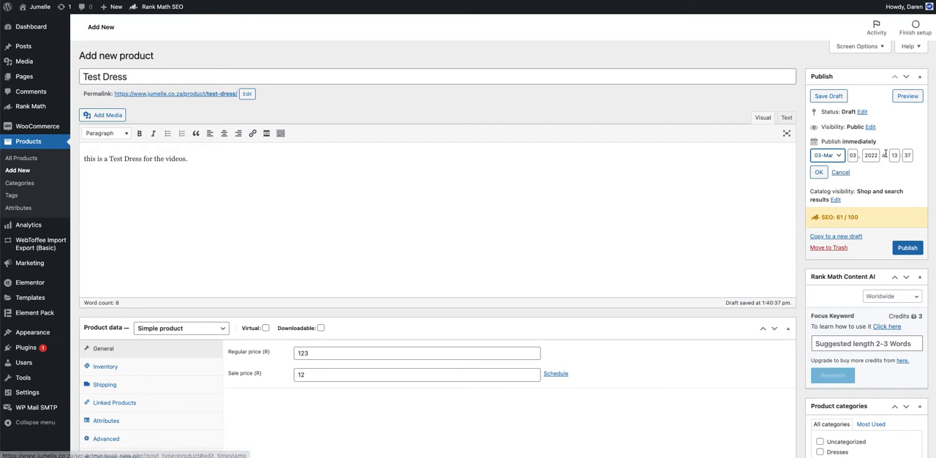
pyautogui.press('Tab')
pyautogui.press('Tab')
pyautogui.press('Tab')
pyautogui.click(850, 173)
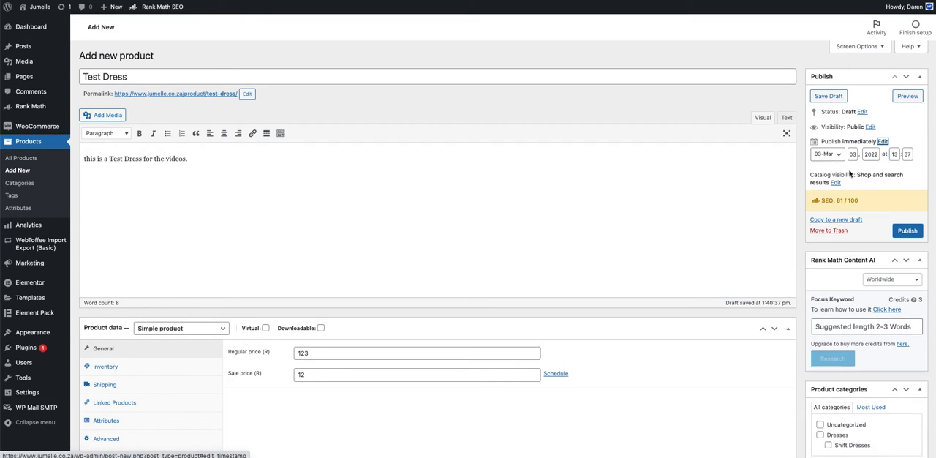
# Step: Try the password-protected visibility option, restore Public and cancel the visibility edit
pyautogui.click(871, 127)
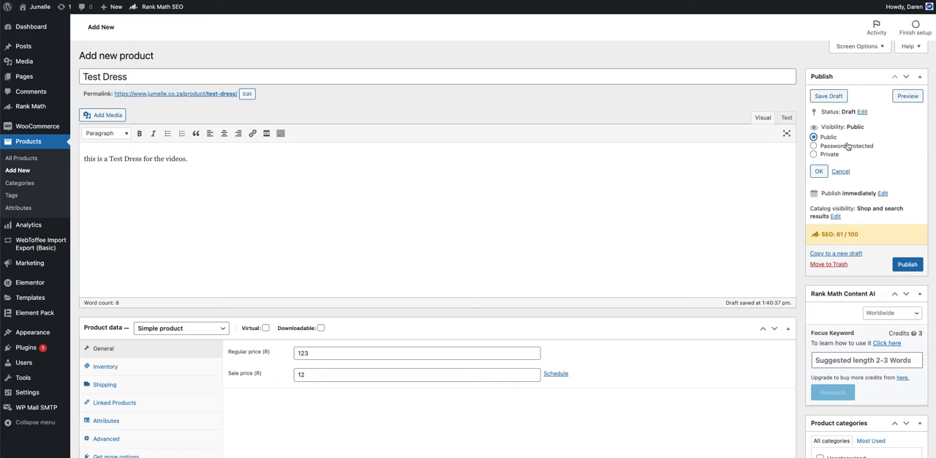
pyautogui.click(847, 146)
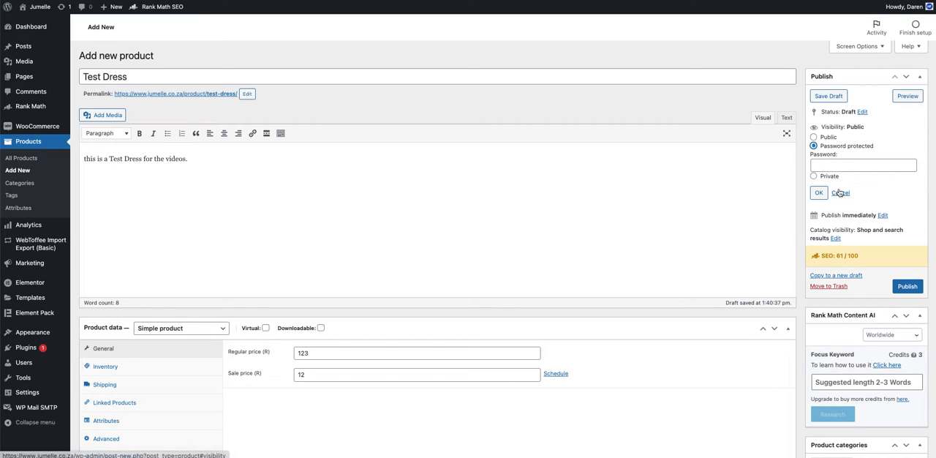
pyautogui.click(814, 138)
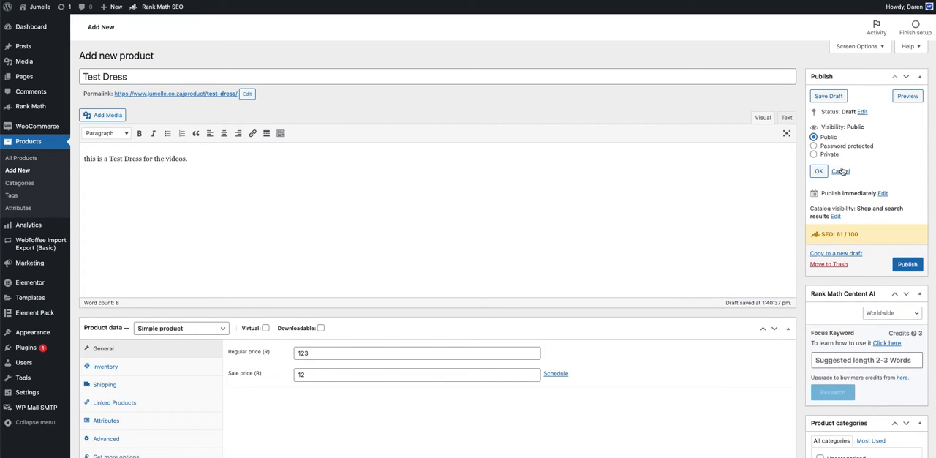
pyautogui.click(841, 171)
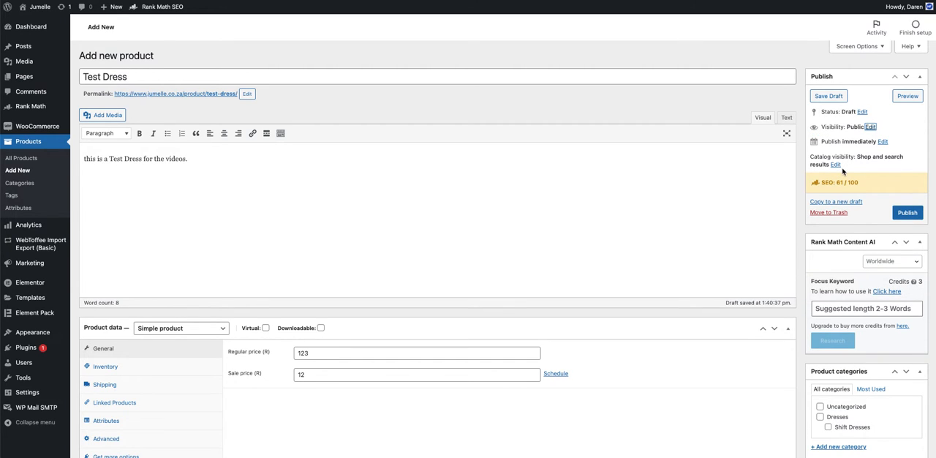
# Step: Assign the product to the Shift Dresses category
pyautogui.scroll(-1, 843, 171)
pyautogui.scroll(-2, 845, 179)
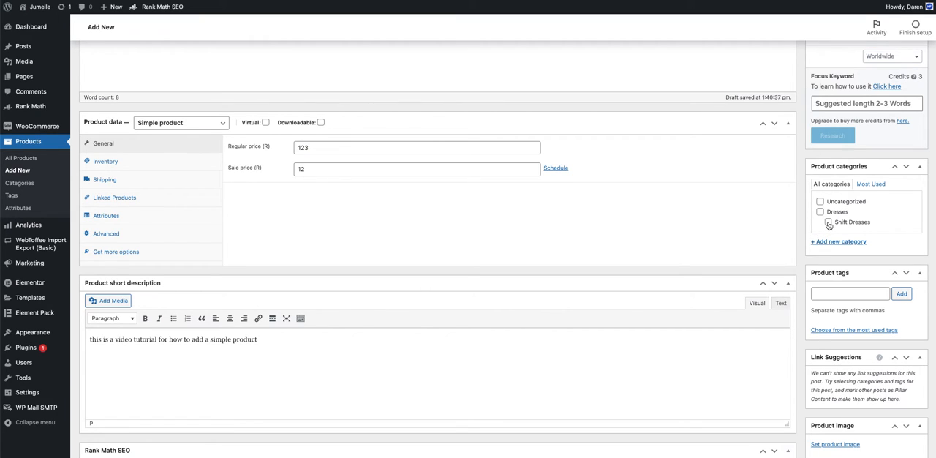
pyautogui.click(828, 223)
# Step: Add "Test Dress" as a product tag
pyautogui.scroll(-1, 822, 236)
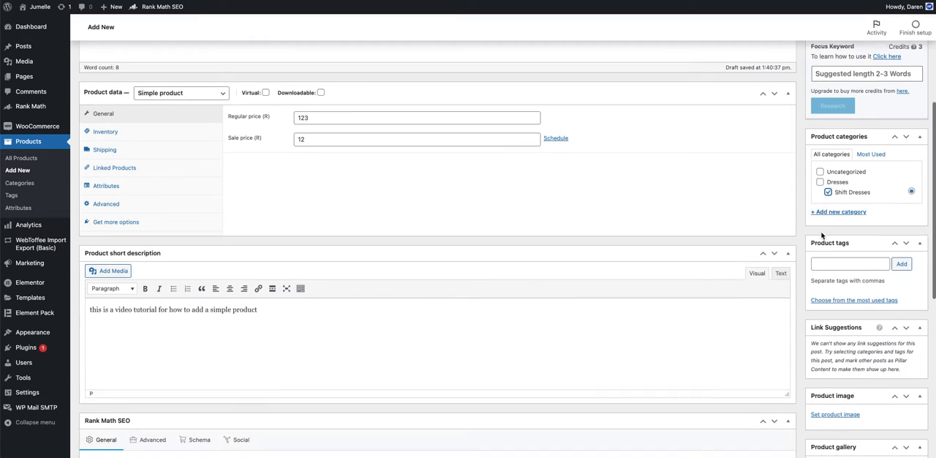
pyautogui.scroll(-1, 822, 235)
pyautogui.click(823, 227)
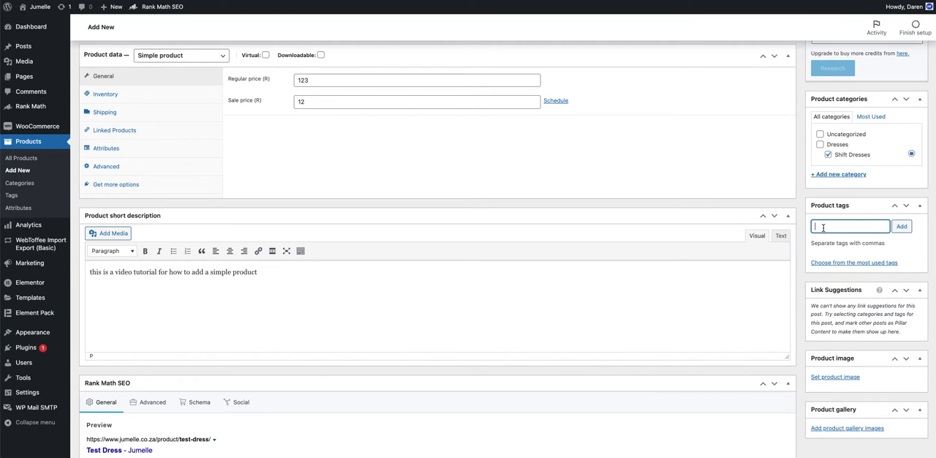
pyautogui.write('Test Dress')
pyautogui.click(901, 227)
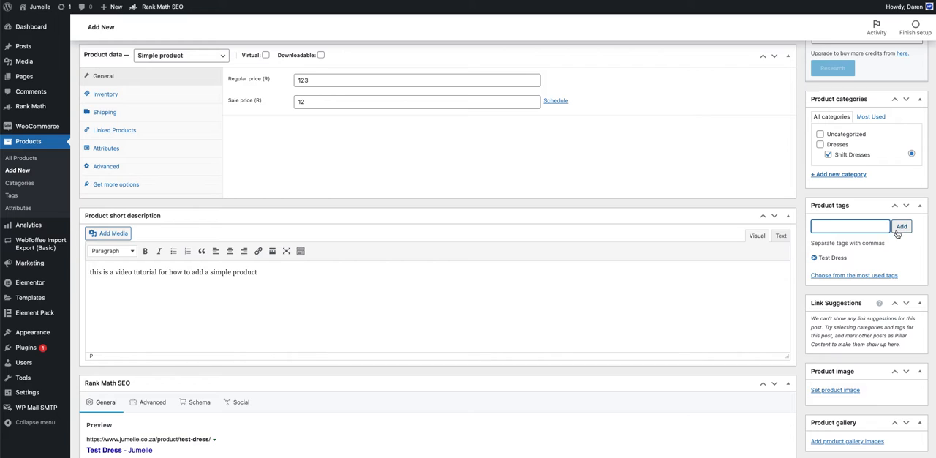
# Step: Set ORANGE-SHIFT-DRESS.png from the media library as the product image
pyautogui.scroll(-4, 896, 234)
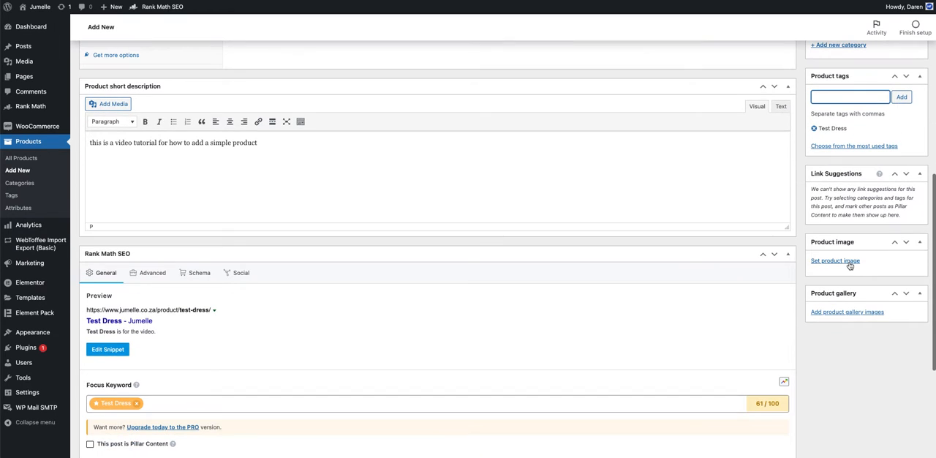
pyautogui.click(848, 262)
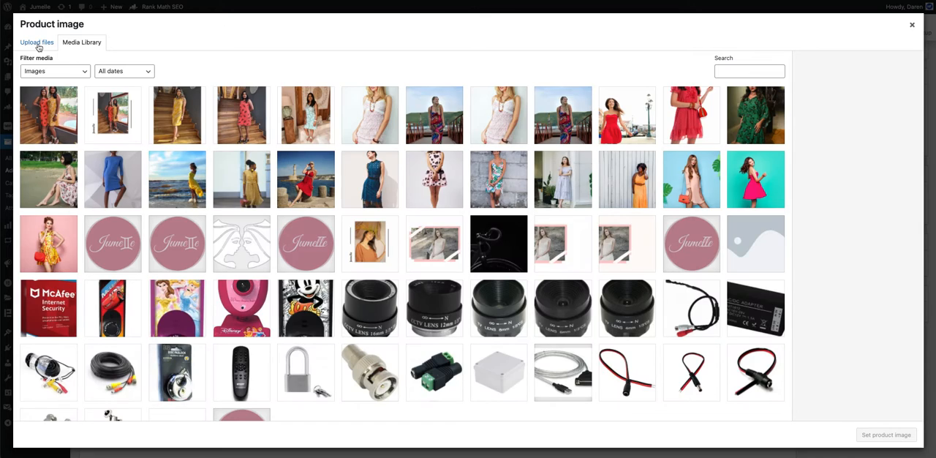
pyautogui.click(37, 42)
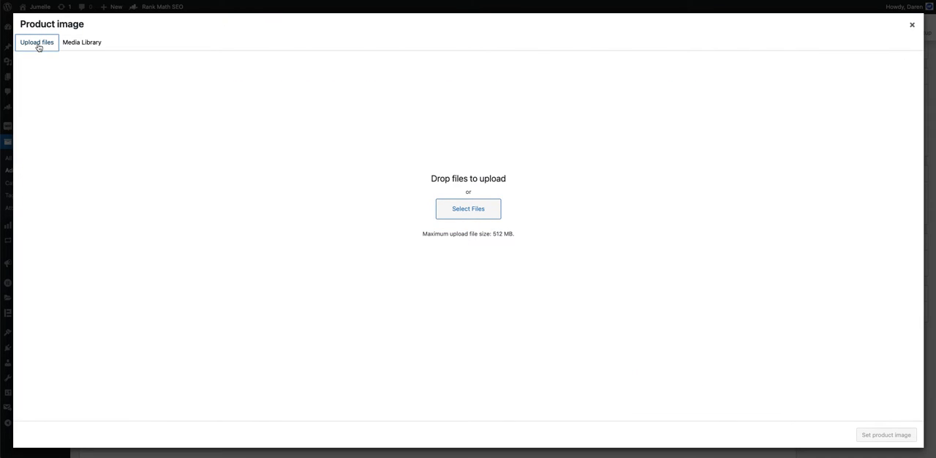
pyautogui.click(484, 217)
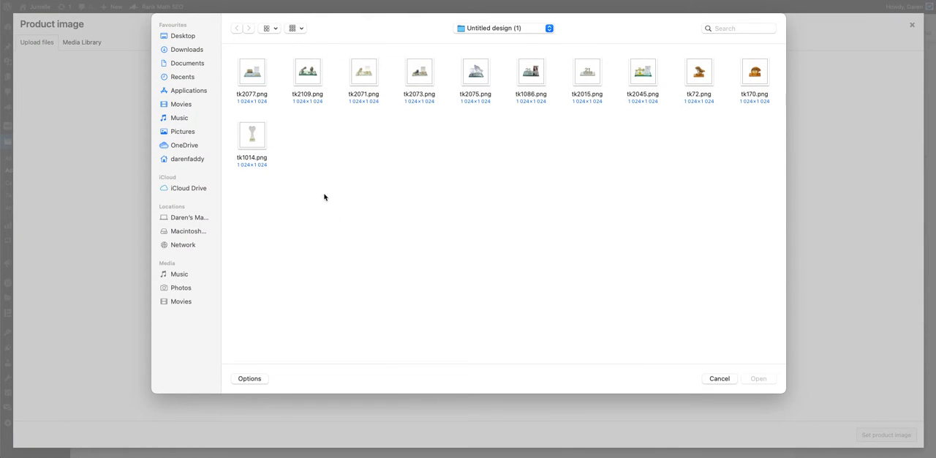
pyautogui.click(726, 383)
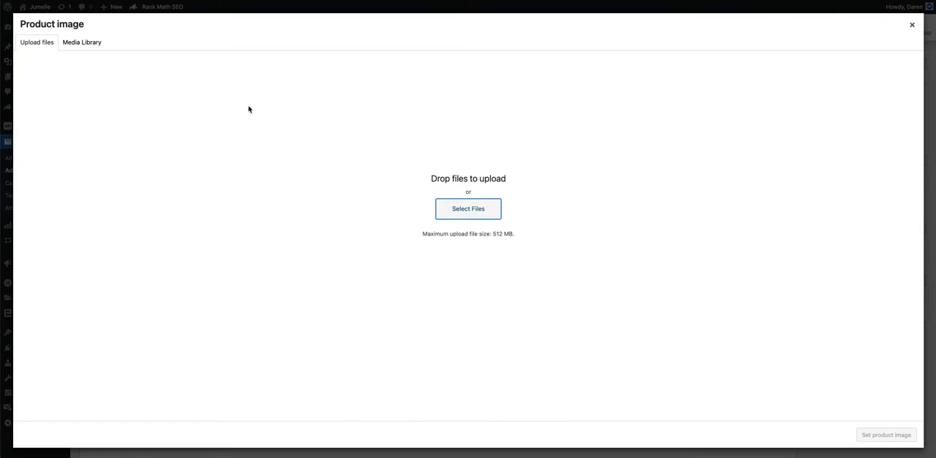
pyautogui.click(81, 45)
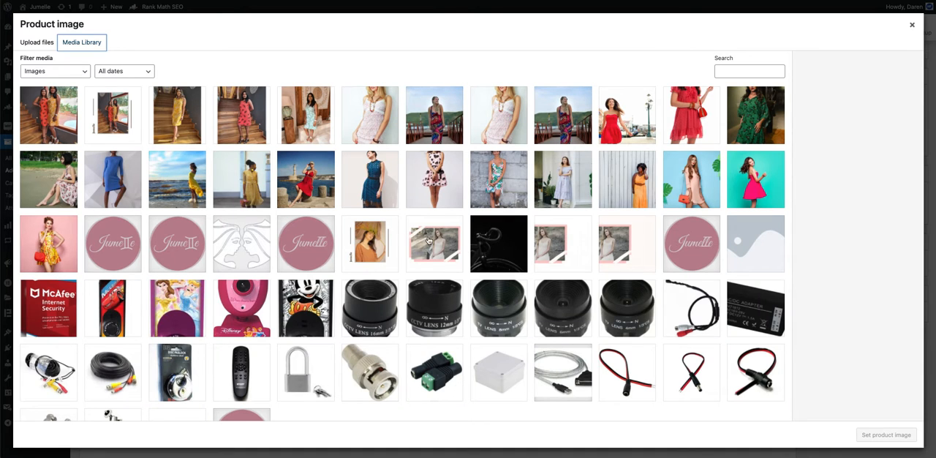
pyautogui.click(244, 121)
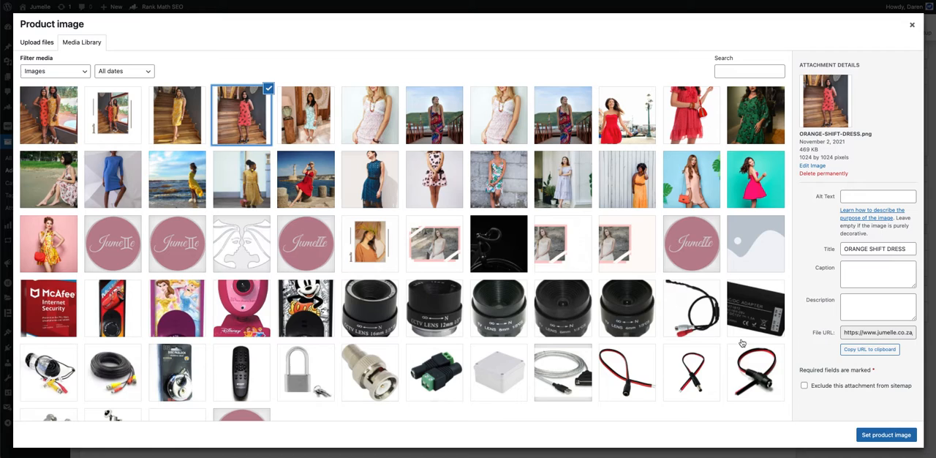
pyautogui.click(887, 434)
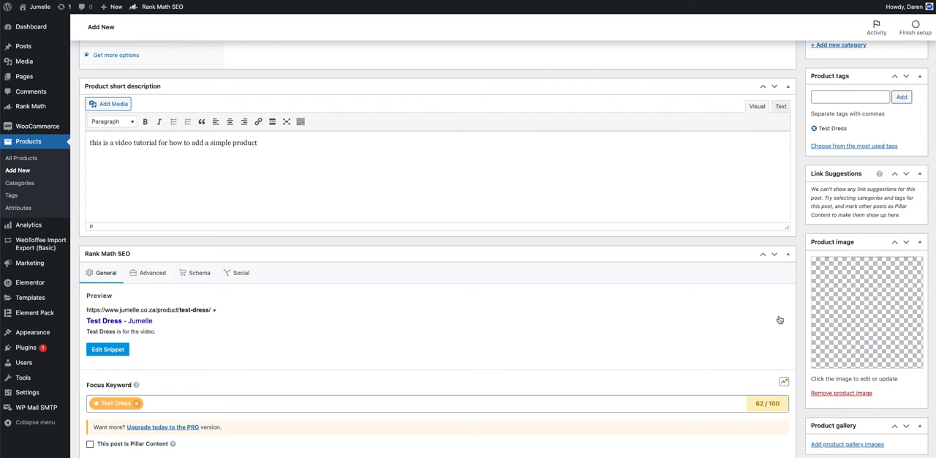
# Step: Add the media library image IMG-20211128-WA0016-2.jpg to the product gallery
pyautogui.scroll(-3, 780, 320)
pyautogui.click(834, 294)
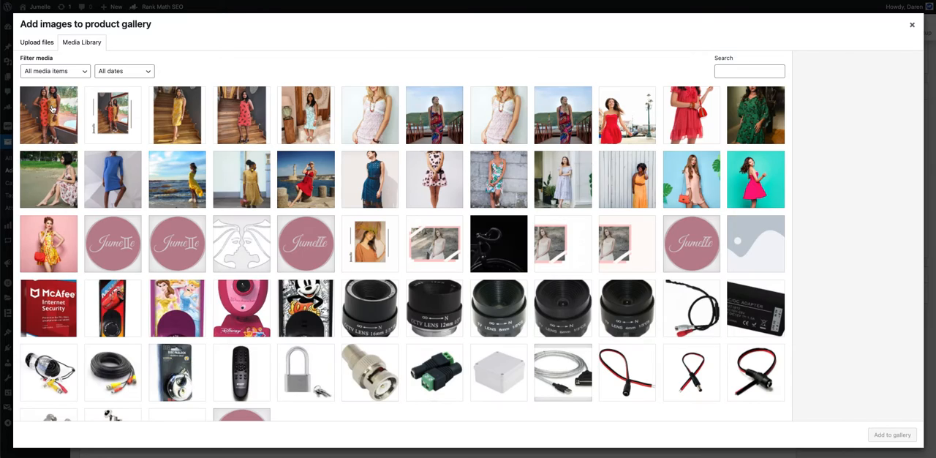
pyautogui.click(51, 108)
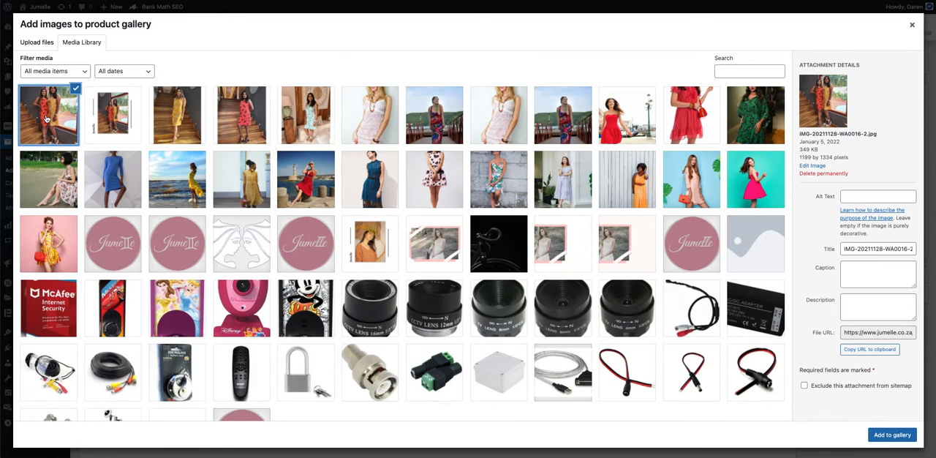
pyautogui.click(892, 434)
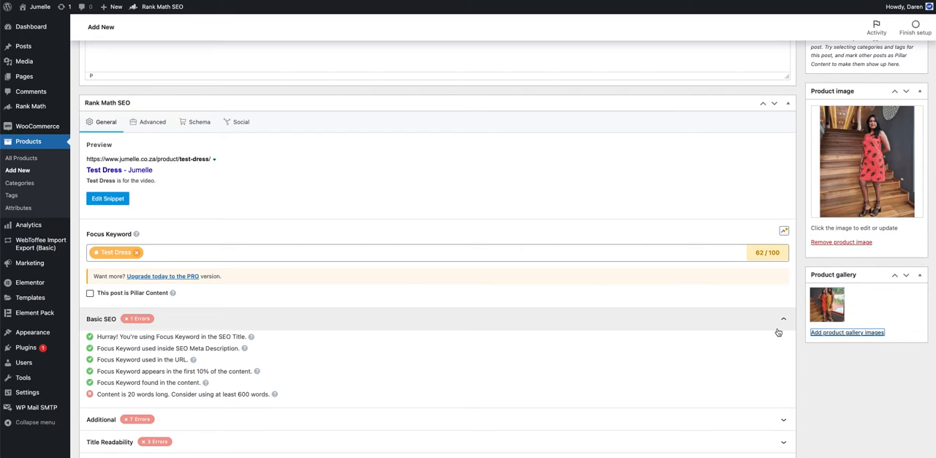
# Step: Publish the Test Dress product
pyautogui.scroll(10, 777, 329)
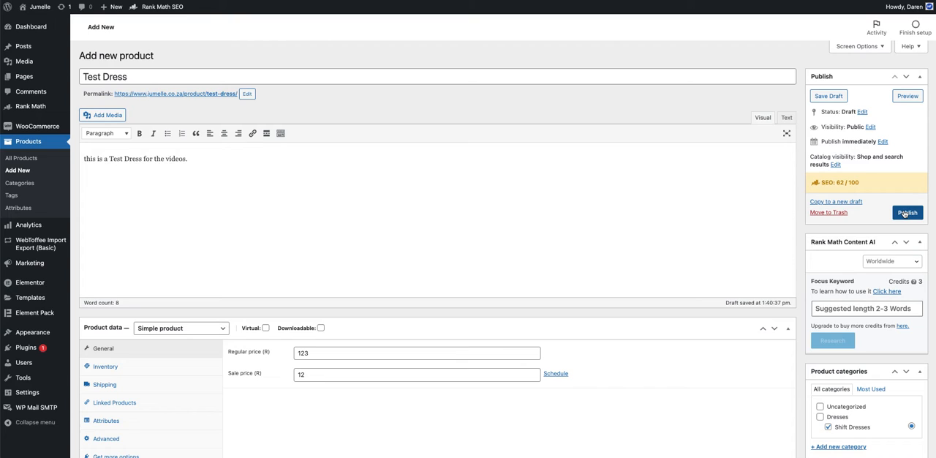
pyautogui.click(908, 212)
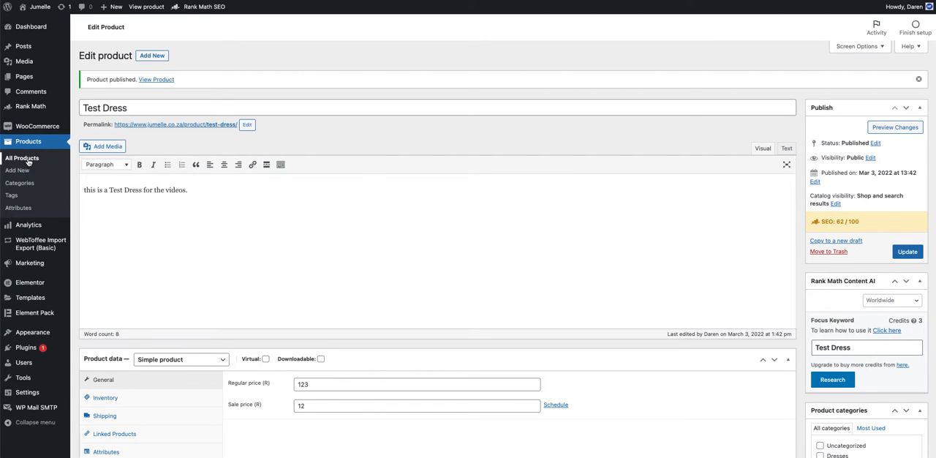
# Step: Move the Test Dress product to the trash from the list of all products
pyautogui.click(28, 160)
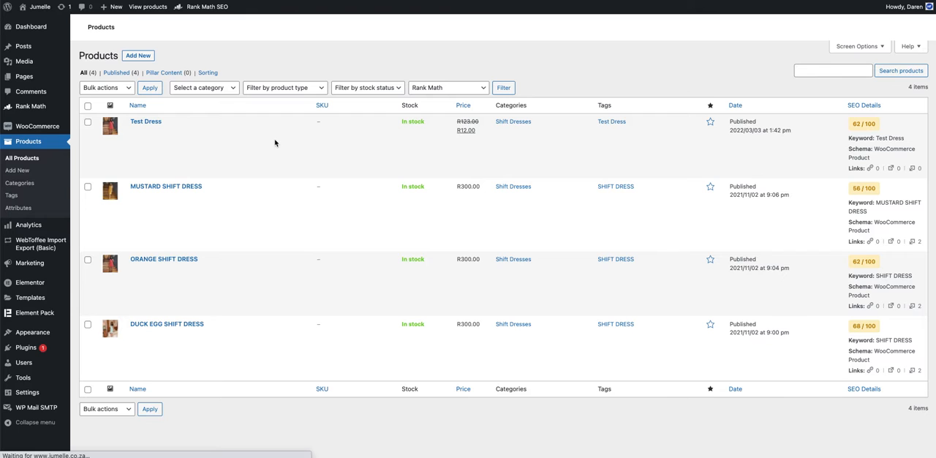
pyautogui.moveTo(145, 131)
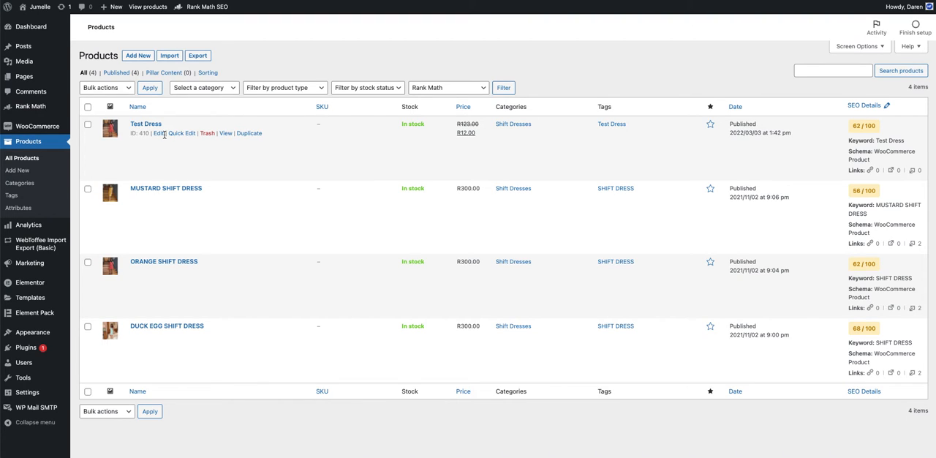
pyautogui.click(208, 134)
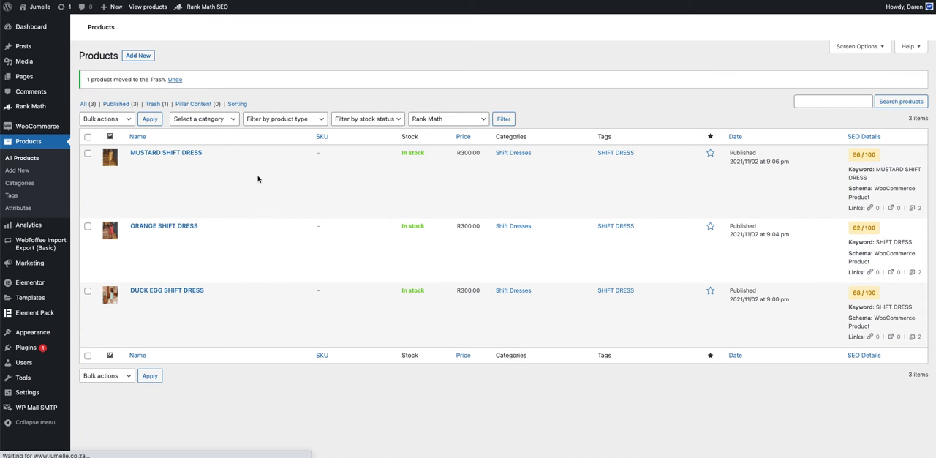
# Step: Create a new product named "Test Dress" with the description "this is a test dress"
pyautogui.click(138, 57)
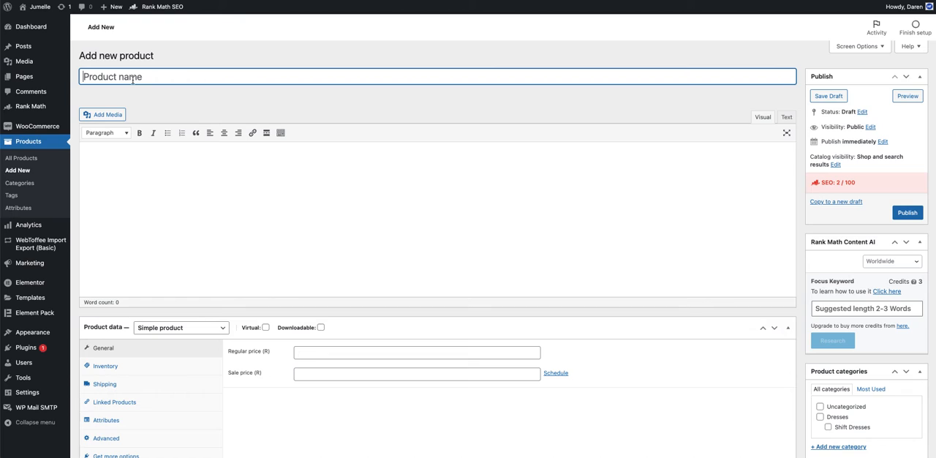
pyautogui.write('Test Dress')
pyautogui.click(155, 179)
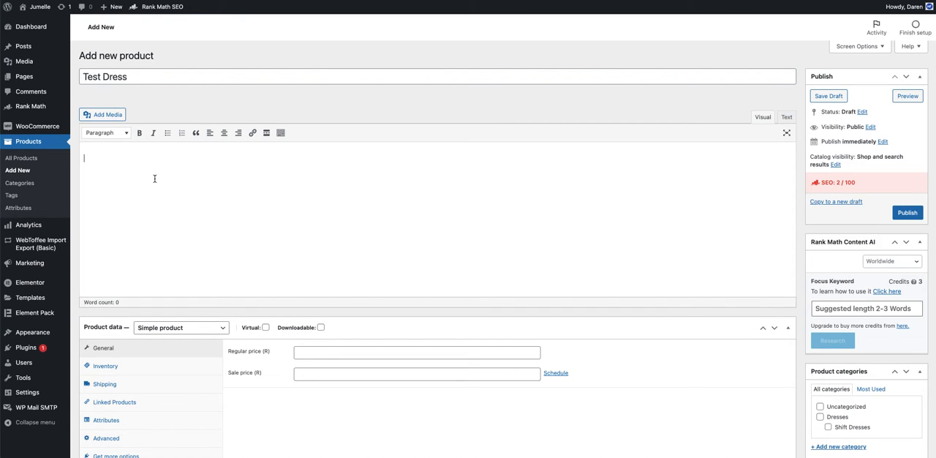
pyautogui.write('this is ')
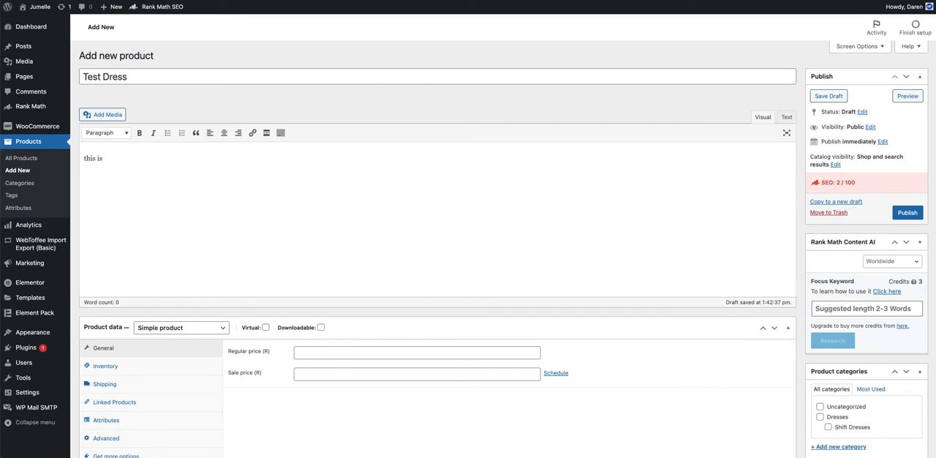
pyautogui.write('a test dress')
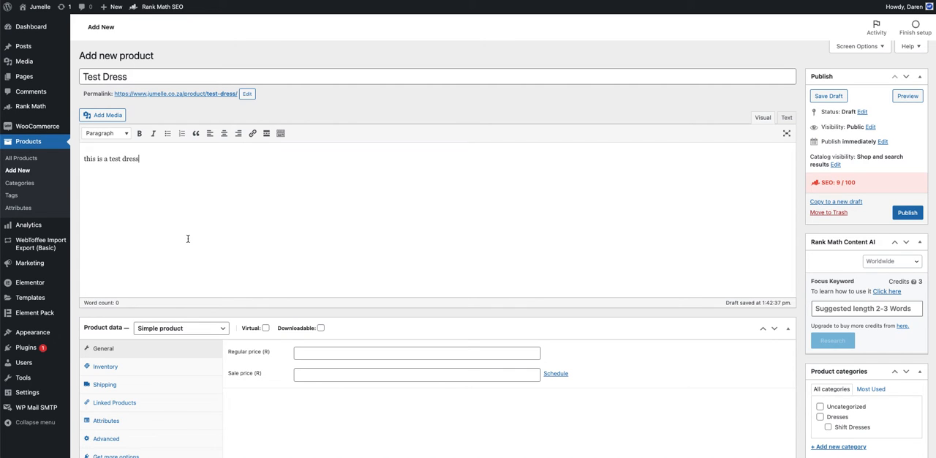
# Step: Enter "Test Dress" as the product short description and as the Rank Math focus keyword
pyautogui.scroll(-5, 188, 241)
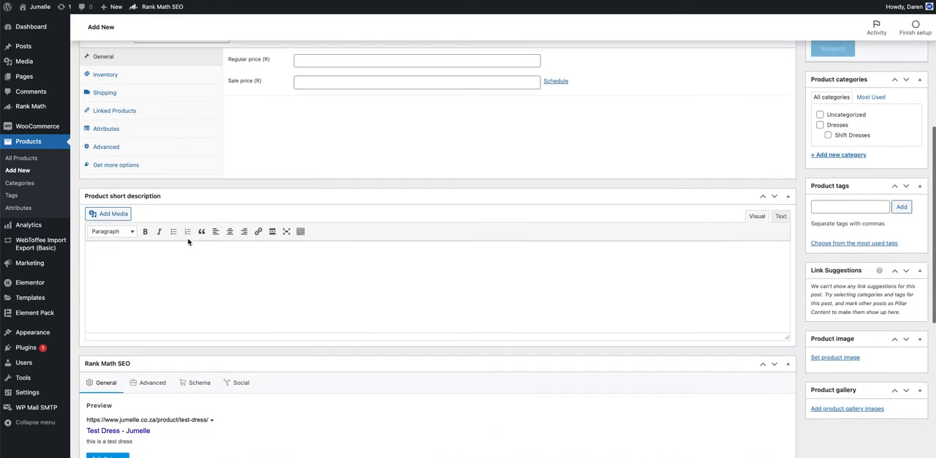
pyautogui.scroll(-2, 188, 241)
pyautogui.click(171, 173)
pyautogui.write('Test Dress')
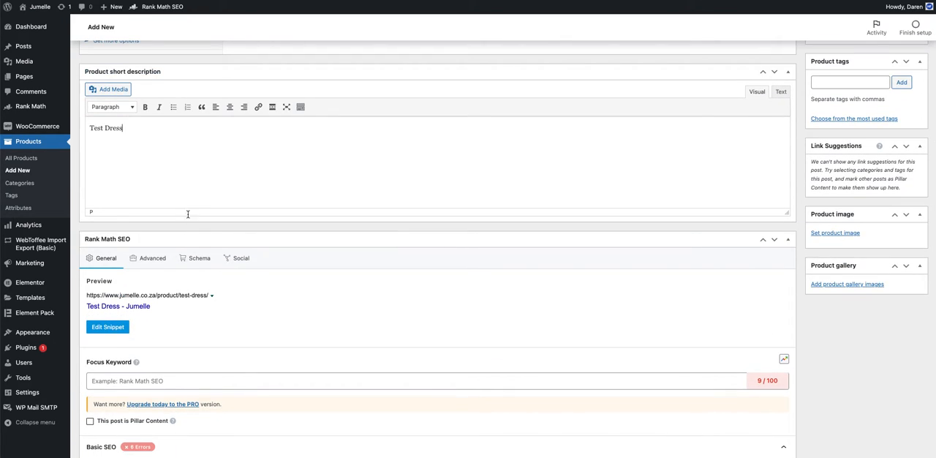
pyautogui.click(132, 388)
pyautogui.write('Test Dress')
pyautogui.press('Return')
# Step: Review the search snippet's title, permalink and description, and the product's basic SEO checks
pyautogui.click(113, 336)
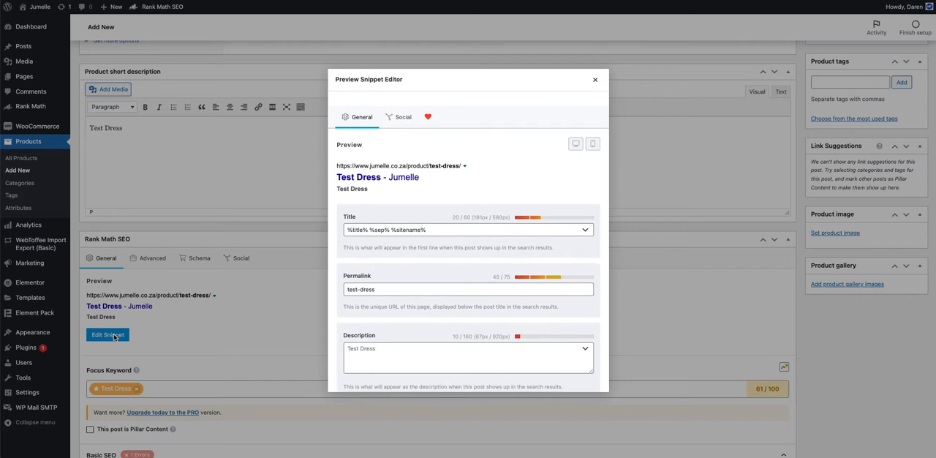
pyautogui.click(476, 358)
pyautogui.scroll(-1, 466, 315)
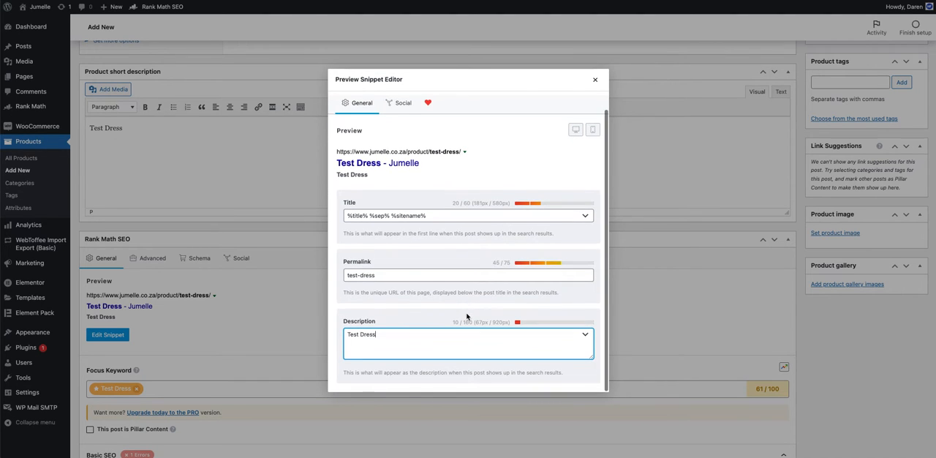
pyautogui.click(596, 81)
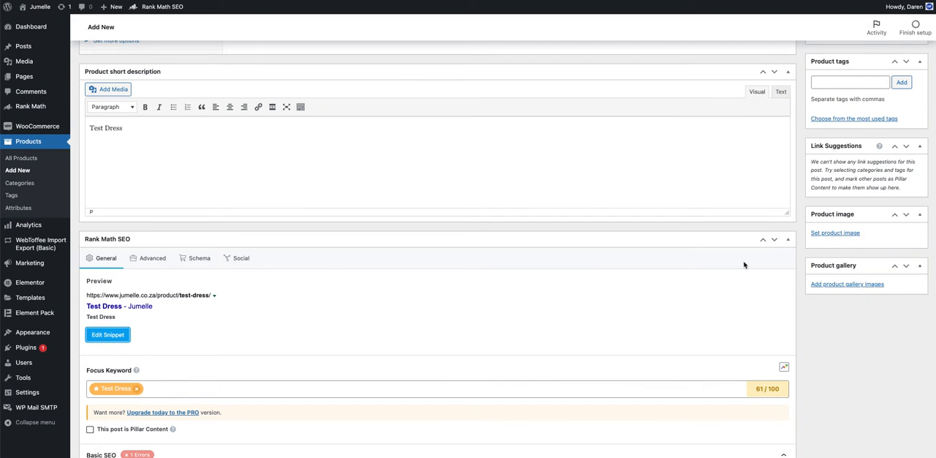
pyautogui.scroll(-3, 483, 309)
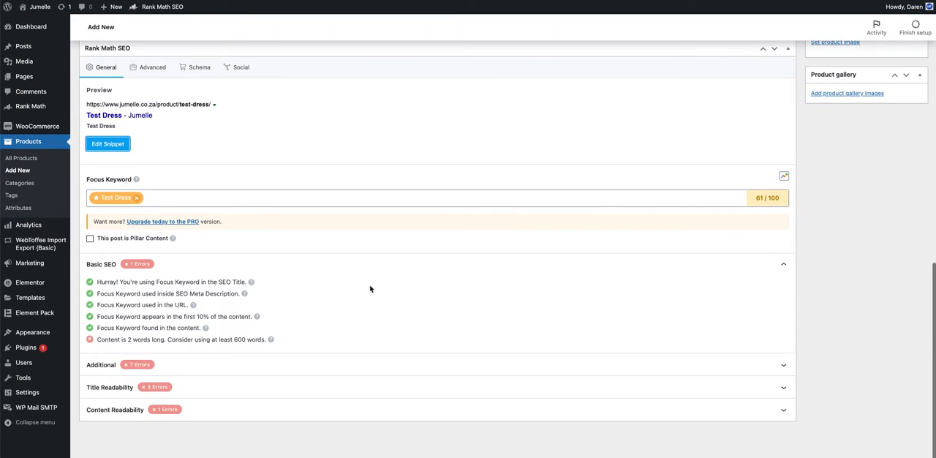
# Step: Assign the new product to the Shift Dresses category and add the tag "Test Dress"
pyautogui.scroll(5, 483, 200)
pyautogui.scroll(4, 484, 200)
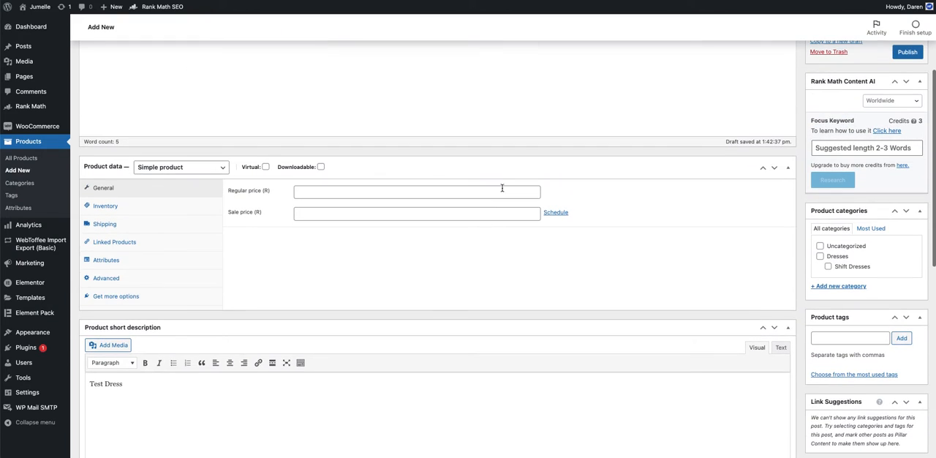
pyautogui.click(842, 268)
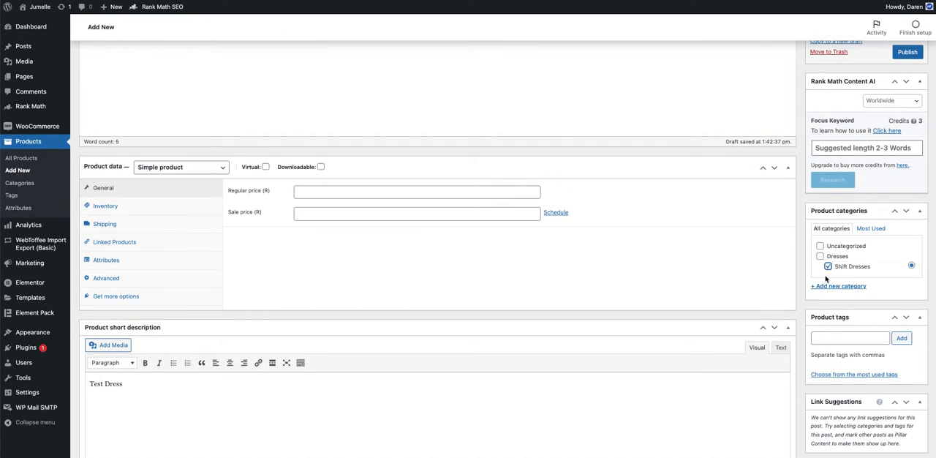
pyautogui.click(812, 336)
pyautogui.write('Test Dress')
pyautogui.click(901, 339)
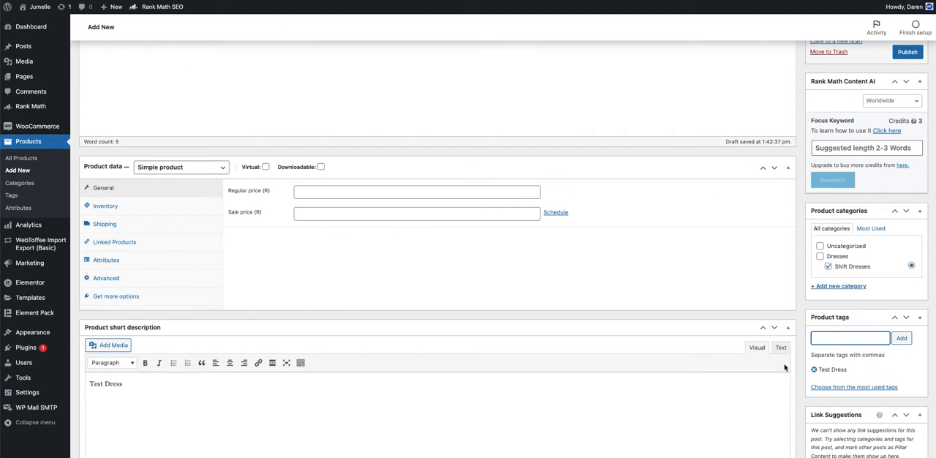
# Step: Set the new product's image to the existing orange shift dress photo from the media library
pyautogui.scroll(-5, 841, 325)
pyautogui.click(835, 325)
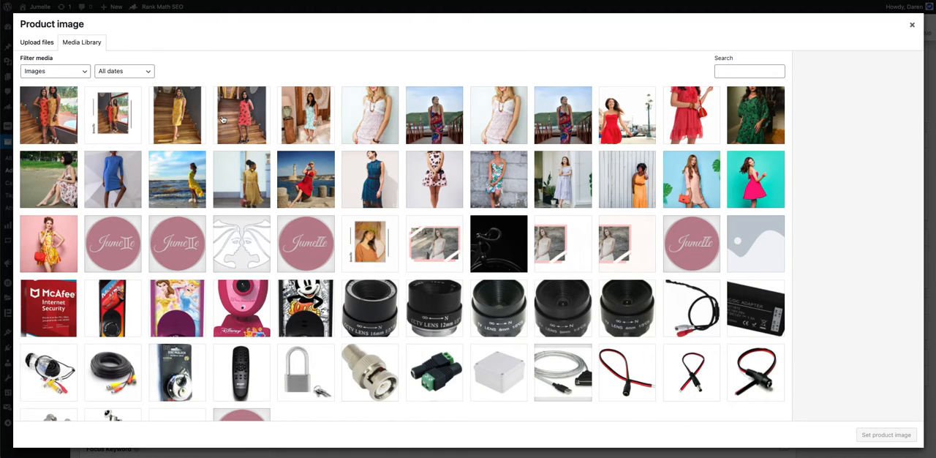
pyautogui.click(226, 119)
pyautogui.click(886, 435)
# Step: Change the product type to Variable product and open its attribute settings
pyautogui.scroll(10, 725, 304)
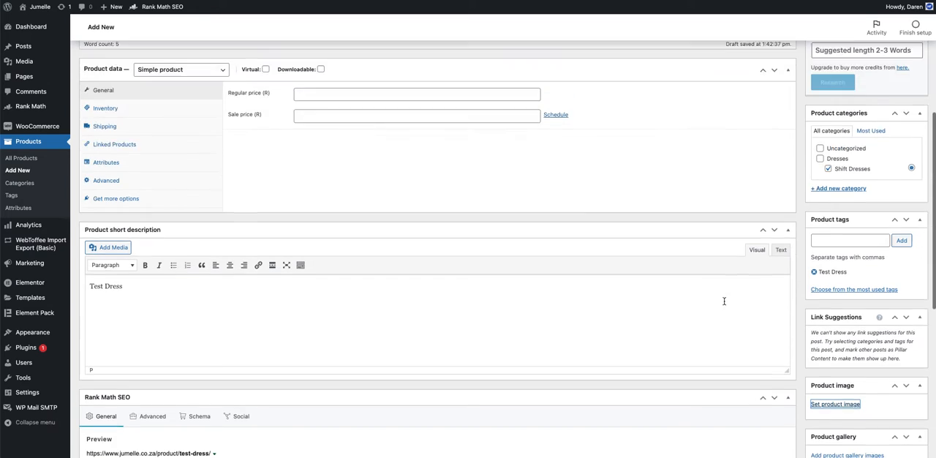
pyautogui.scroll(-4, 724, 304)
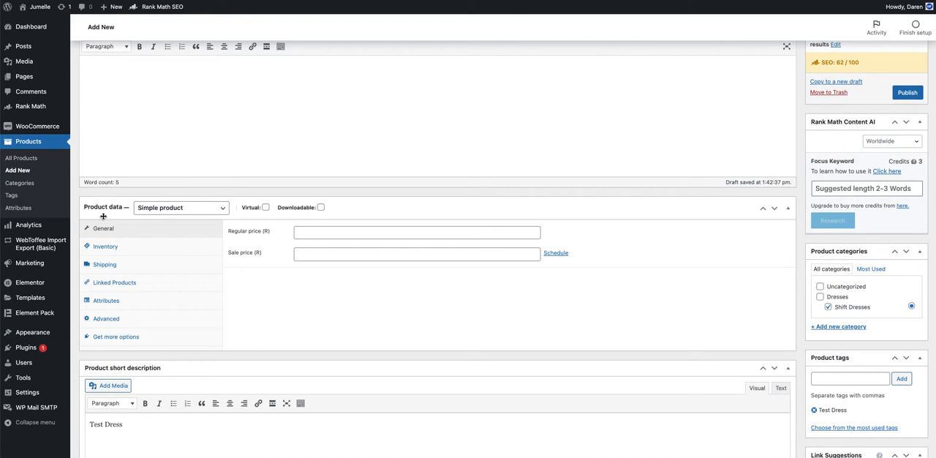
pyautogui.click(165, 212)
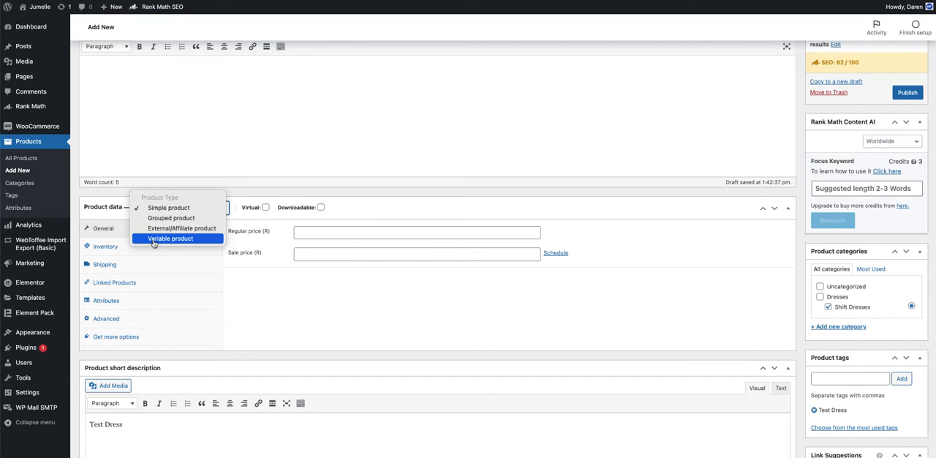
pyautogui.click(154, 242)
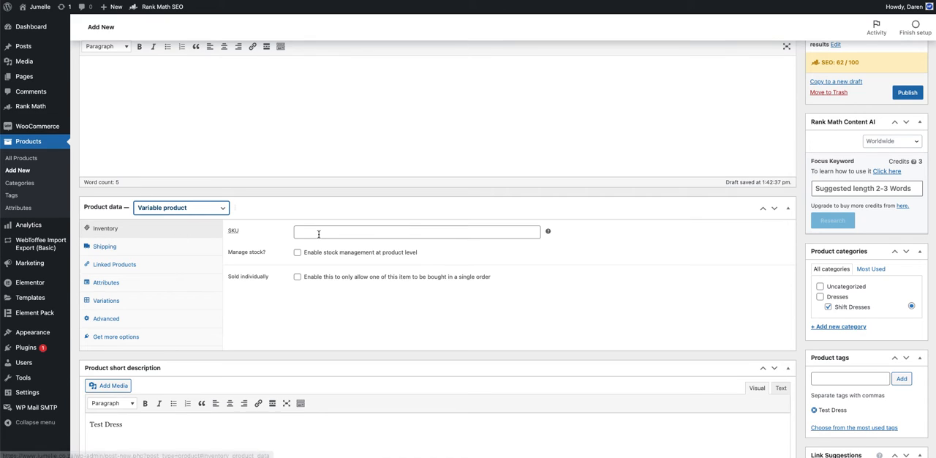
pyautogui.click(128, 282)
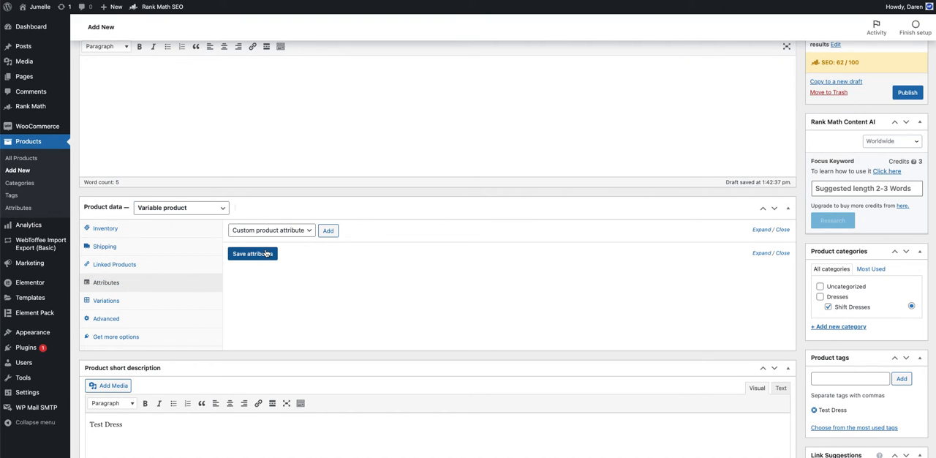
# Step: Add a custom product attribute named Colour with the values Red | Blue | Yellow | Green
pyautogui.click(329, 230)
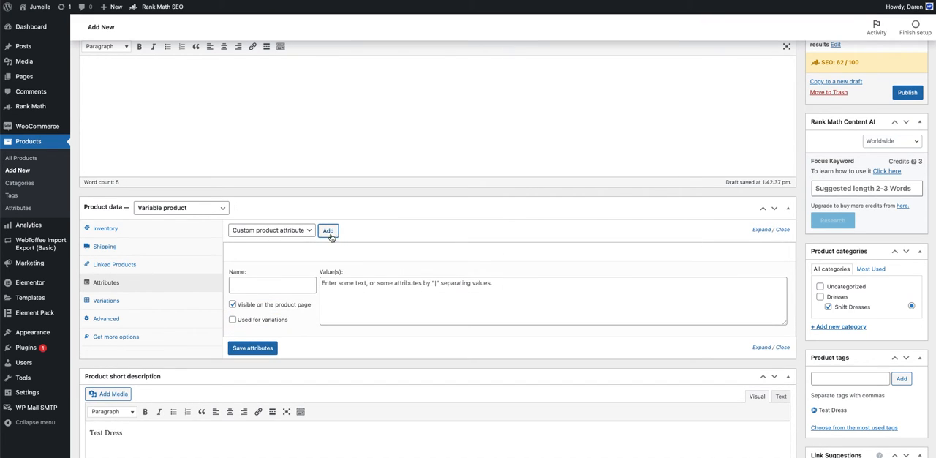
pyautogui.click(275, 284)
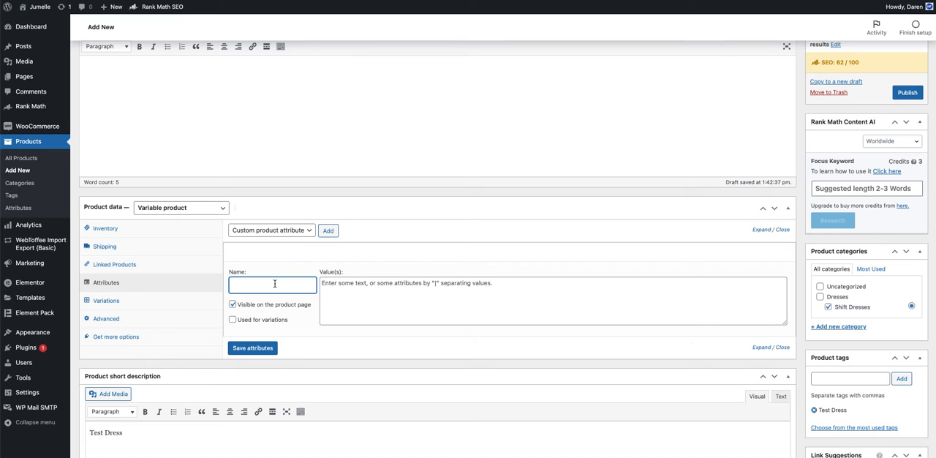
pyautogui.write('Size')
pyautogui.write('Colour')
pyautogui.press('Tab')
pyautogui.write('Red')
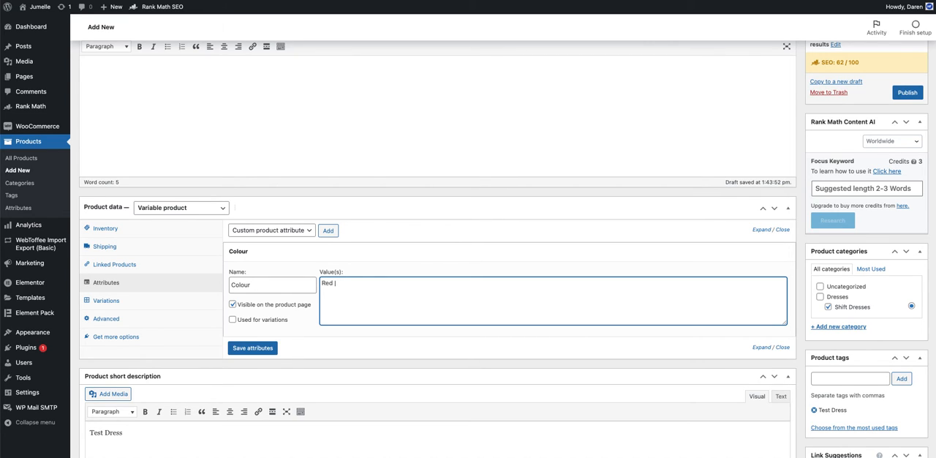
pyautogui.write('| Blue')
pyautogui.write('w |')
pyautogui.write(' Gren')
pyautogui.write('mn')
pyautogui.press('BackSpace')
pyautogui.press('BackSpace')
# Step: Enable the Colour attribute for use in variations and save the attributes
pyautogui.click(233, 320)
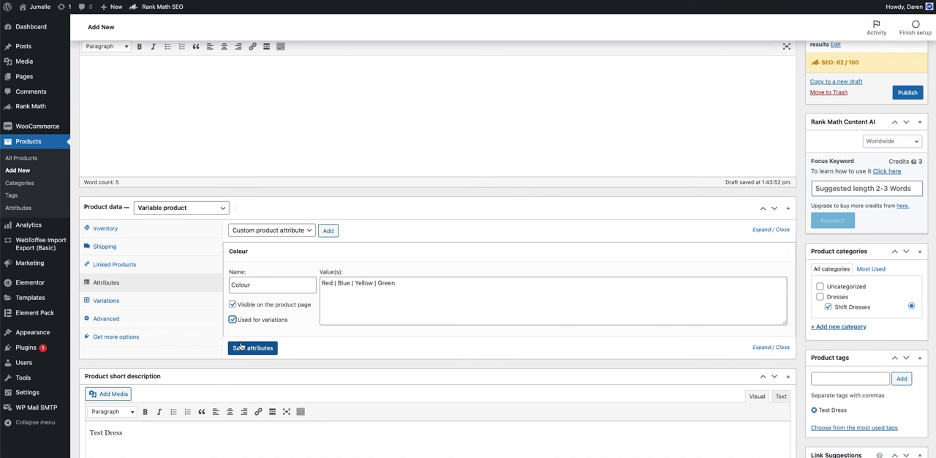
pyautogui.click(250, 348)
pyautogui.click(346, 254)
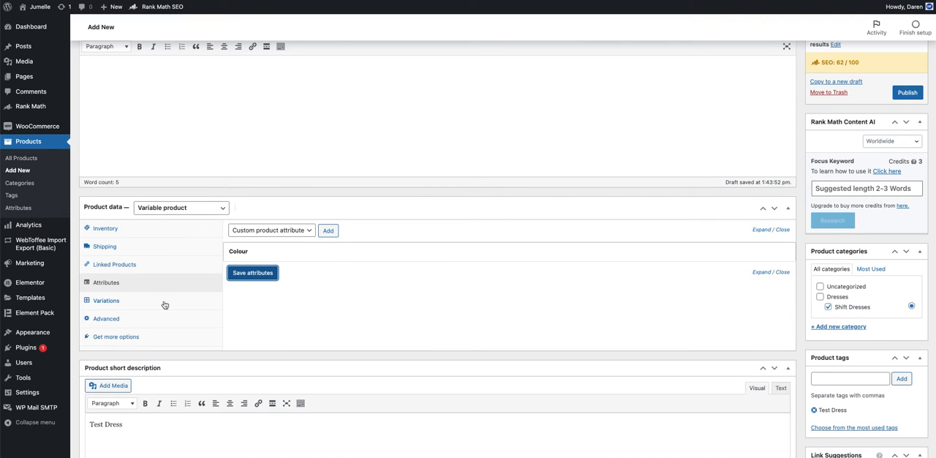
# Step: Generate the product's variations from all attributes
pyautogui.click(109, 303)
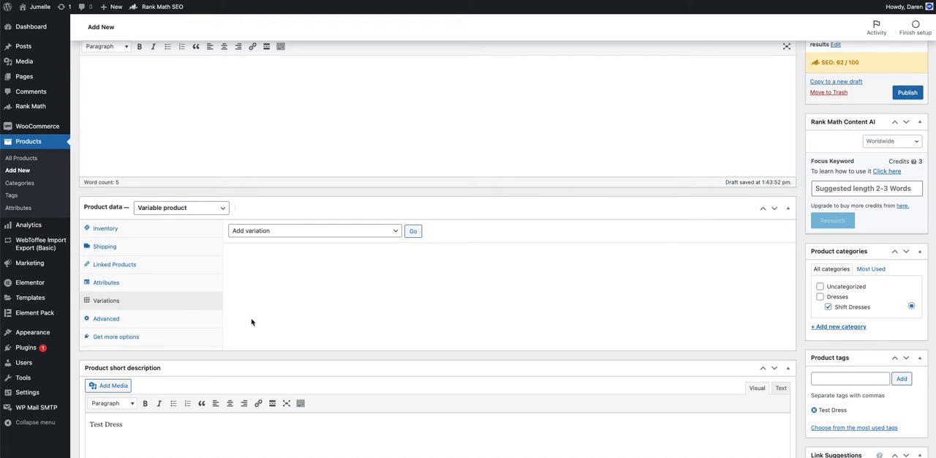
pyautogui.click(308, 232)
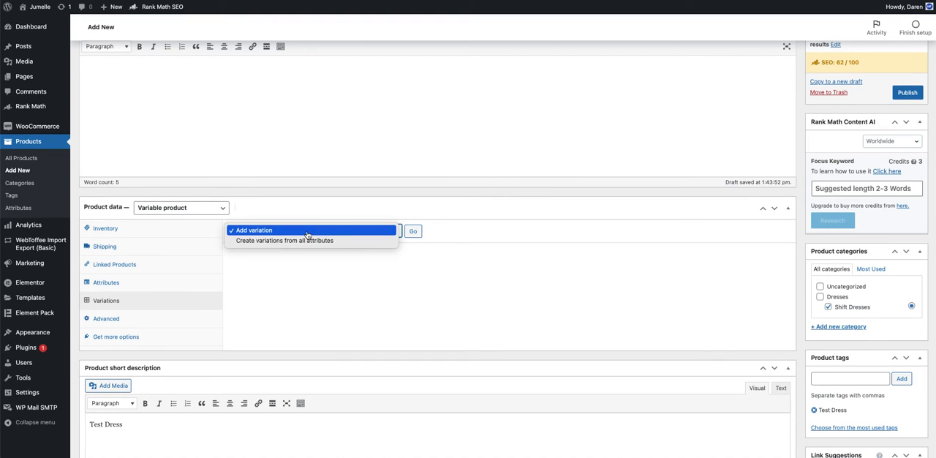
pyautogui.click(348, 242)
pyautogui.click(413, 233)
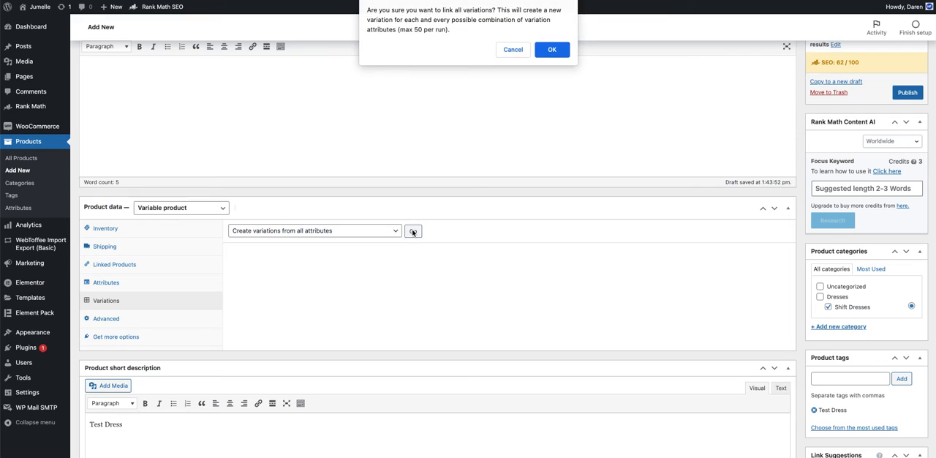
pyautogui.click(552, 49)
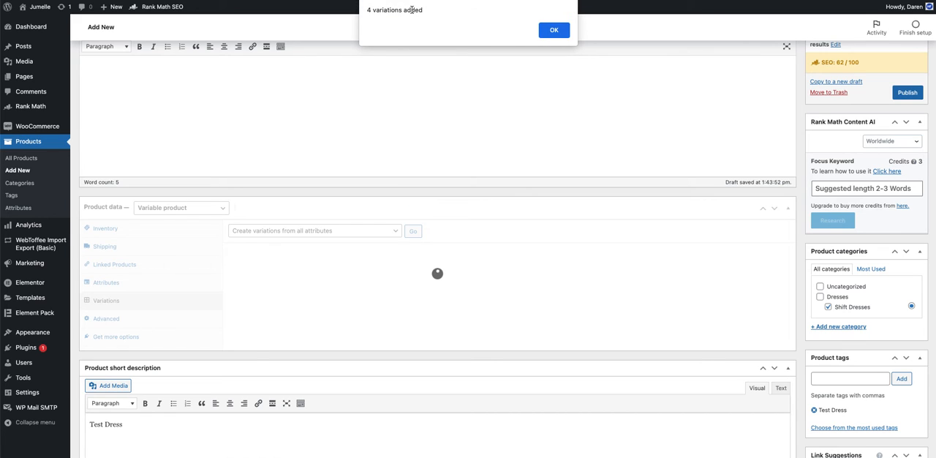
pyautogui.click(563, 30)
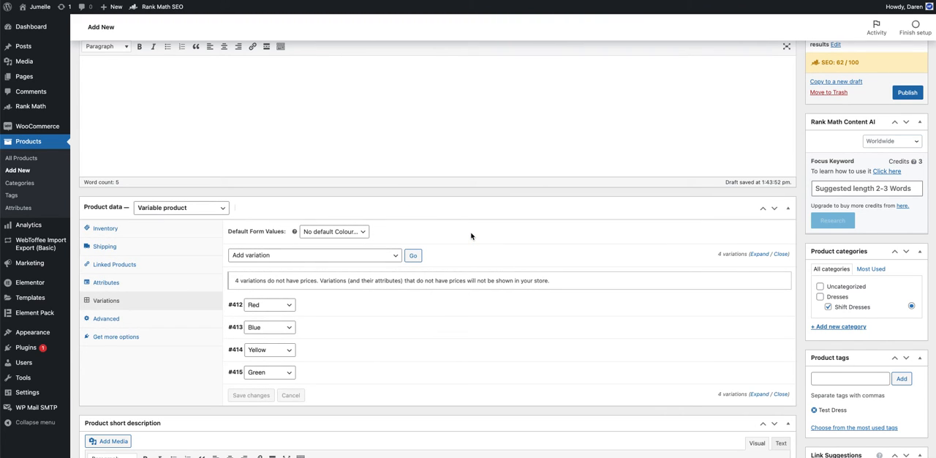
# Step: Set the Red variation's regular price to 300 and its sale price to 150
pyautogui.scroll(-2, 559, 364)
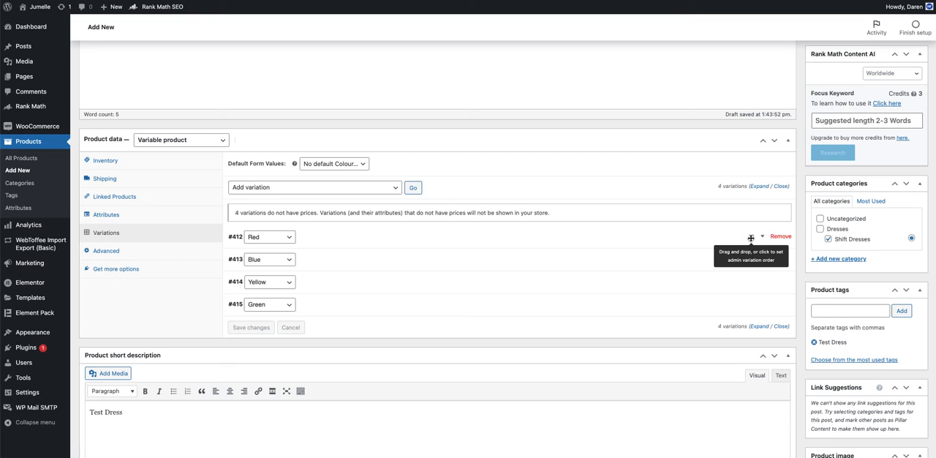
pyautogui.moveTo(750, 236)
pyautogui.mouseDown()
pyautogui.moveTo(746, 295)
pyautogui.moveTo(751, 237)
pyautogui.mouseUp()
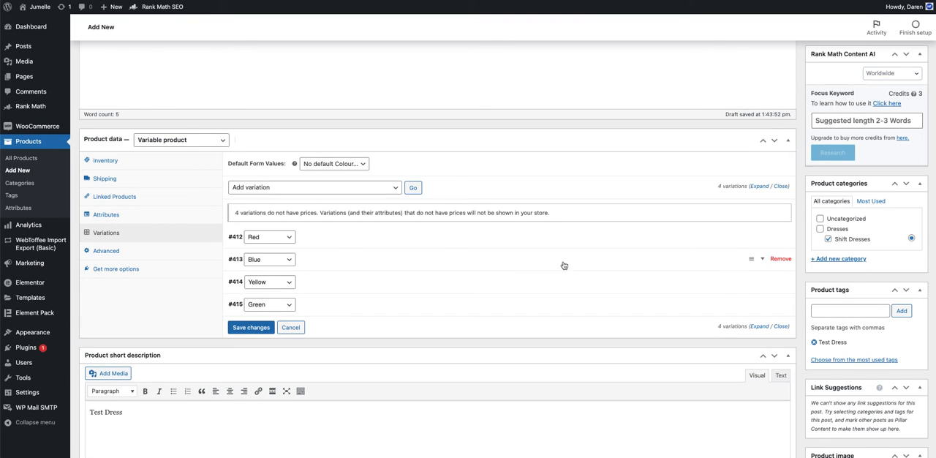
pyautogui.click(328, 237)
pyautogui.scroll(-3, 354, 275)
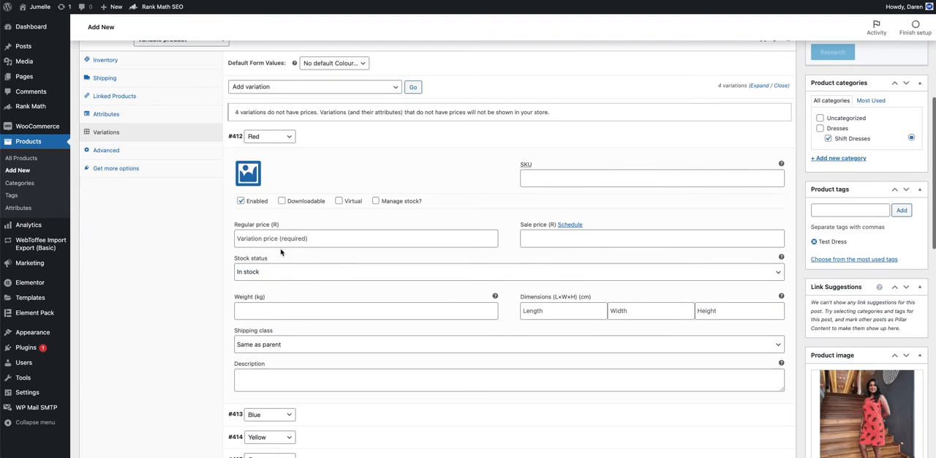
pyautogui.click(275, 240)
pyautogui.click(269, 260)
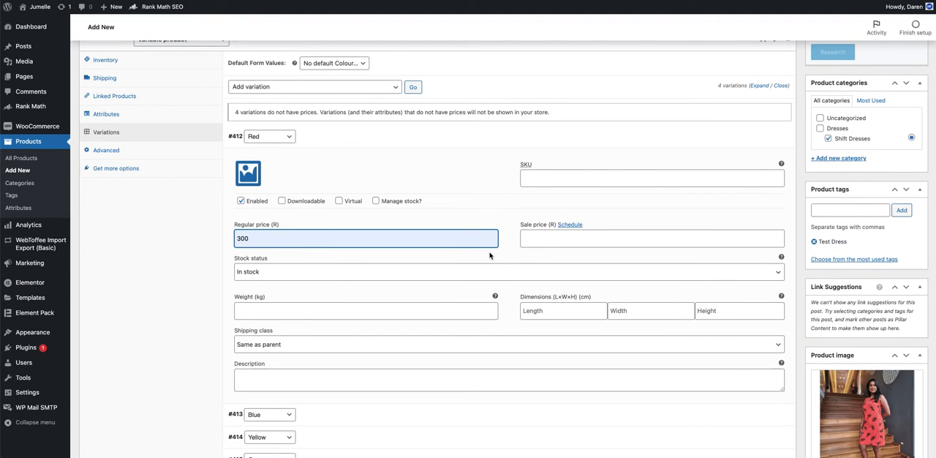
pyautogui.click(542, 239)
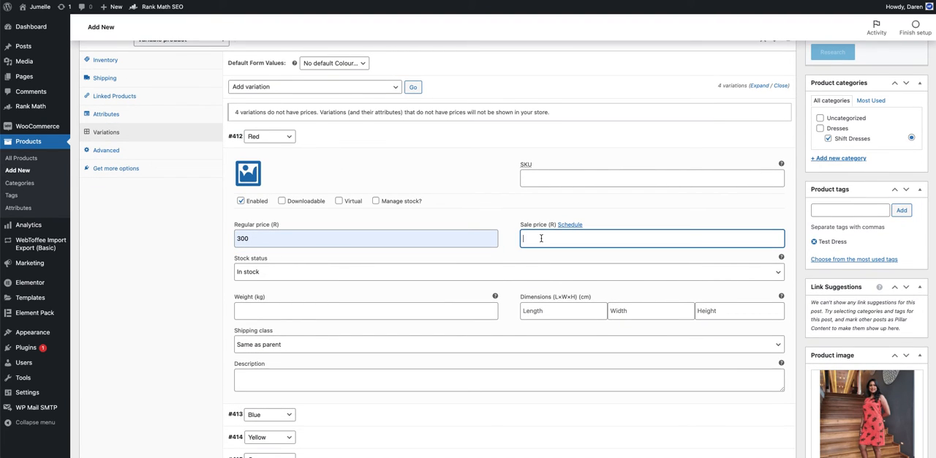
pyautogui.write('150')
pyautogui.click(404, 142)
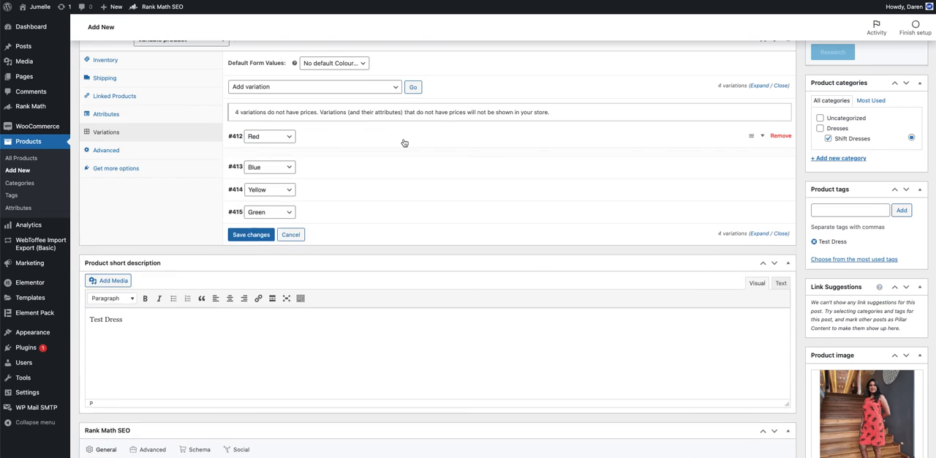
# Step: Give the Blue variation a regular price of 300 and a sale price of 150
pyautogui.click(388, 166)
pyautogui.click(293, 261)
pyautogui.write('300')
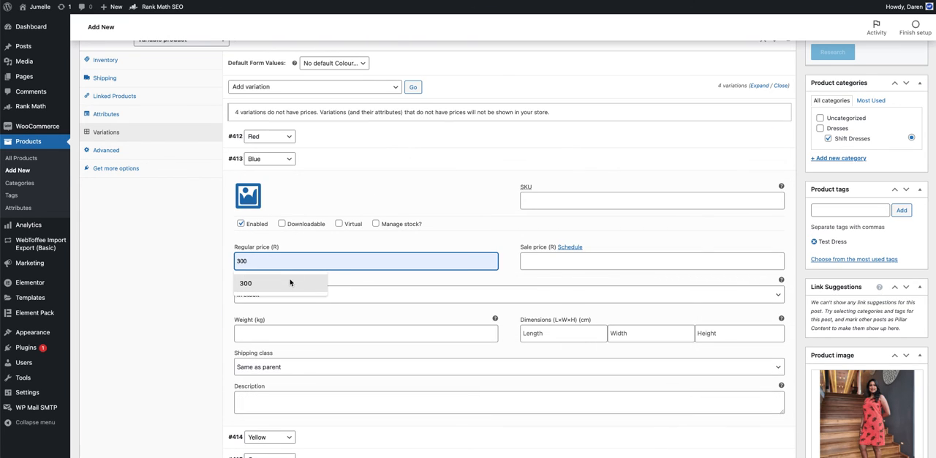
pyautogui.click(290, 282)
pyautogui.click(546, 265)
pyautogui.write('150')
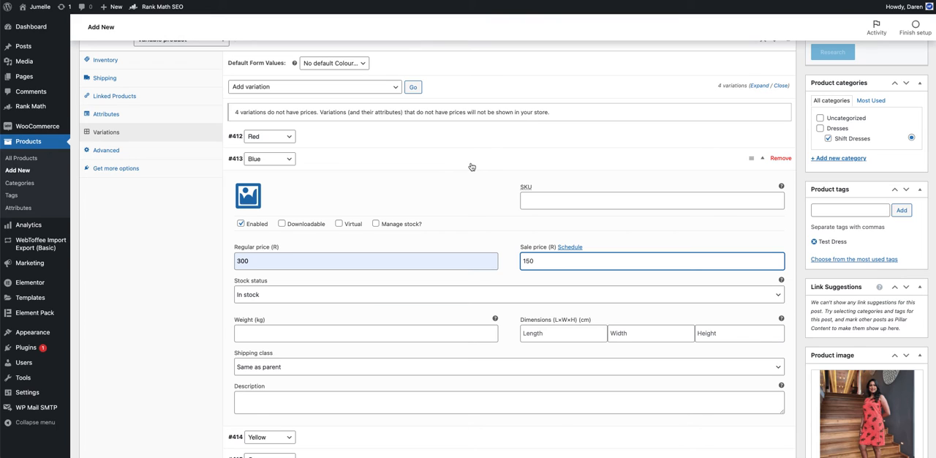
pyautogui.click(472, 164)
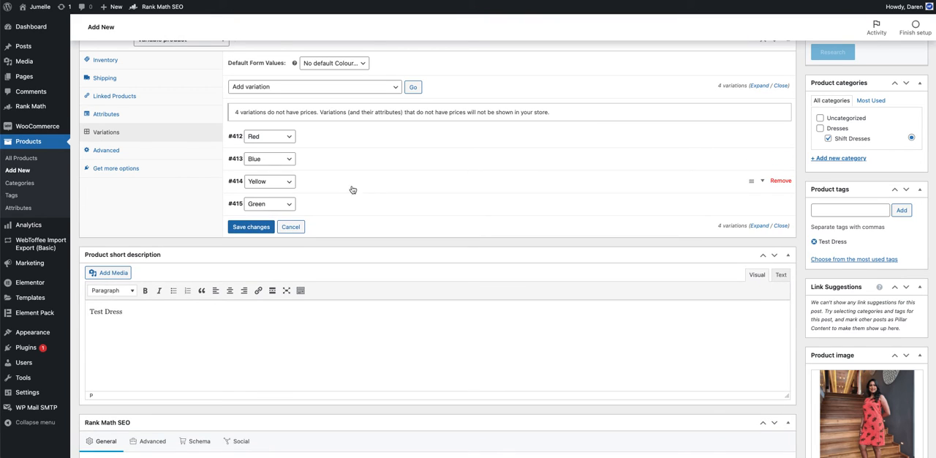
# Step: Price the Yellow variation at 300 regular and 150 on sale
pyautogui.click(319, 182)
pyautogui.click(321, 280)
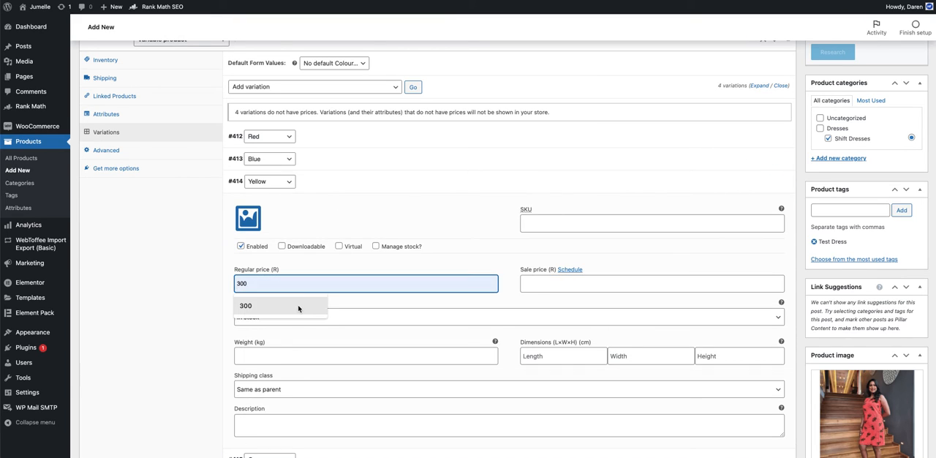
pyautogui.click(299, 308)
pyautogui.click(543, 281)
pyautogui.write('150')
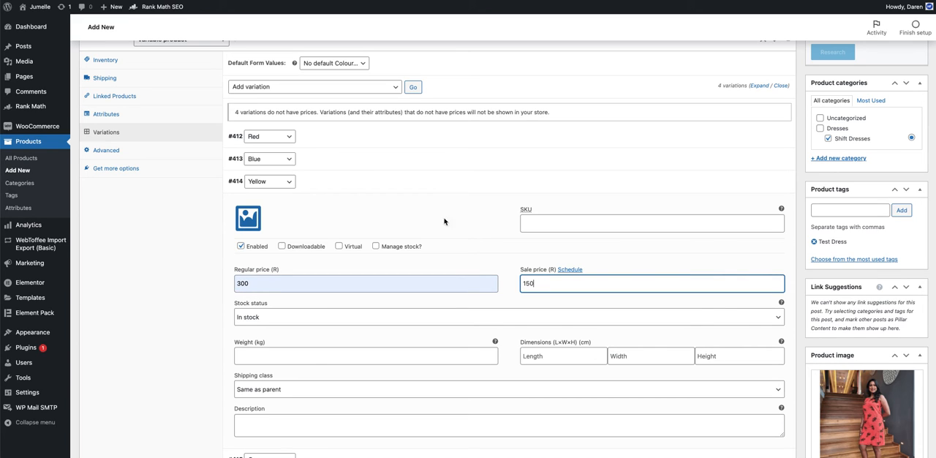
pyautogui.click(374, 183)
# Step: Set the Green variation's regular price to 500 and enter a reduced sale price for it
pyautogui.click(327, 205)
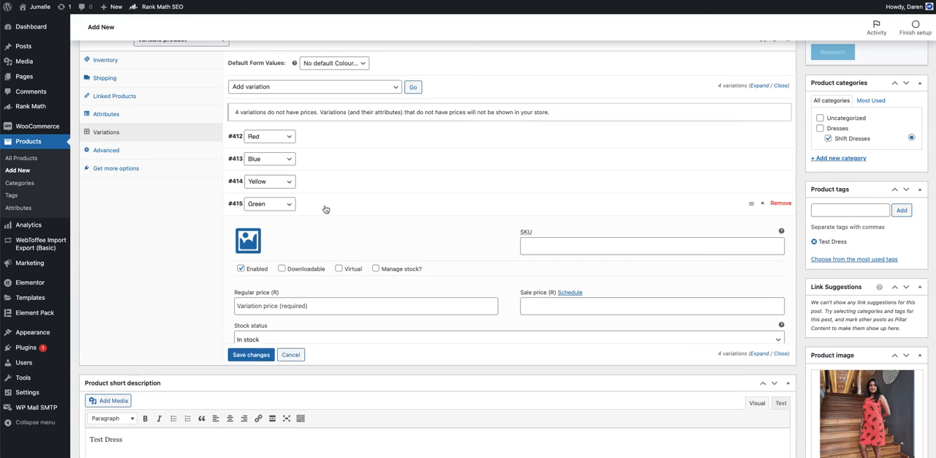
pyautogui.click(373, 306)
pyautogui.write('500')
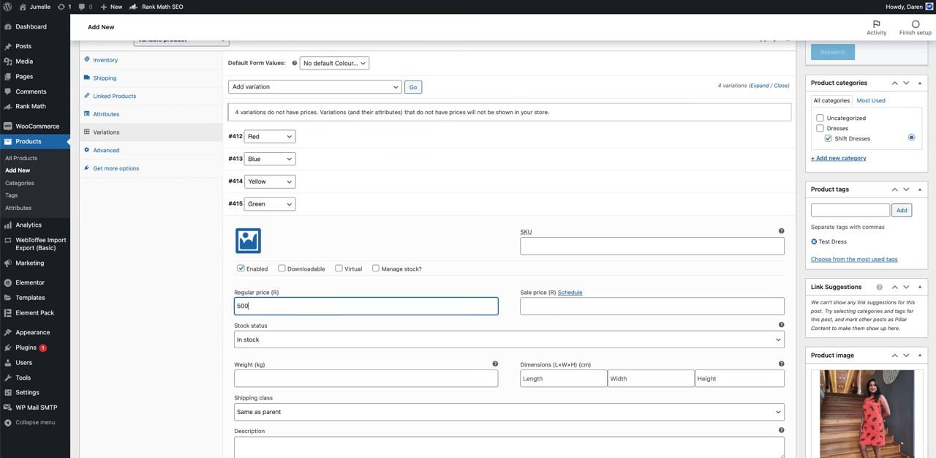
pyautogui.click(584, 306)
pyautogui.write('350')
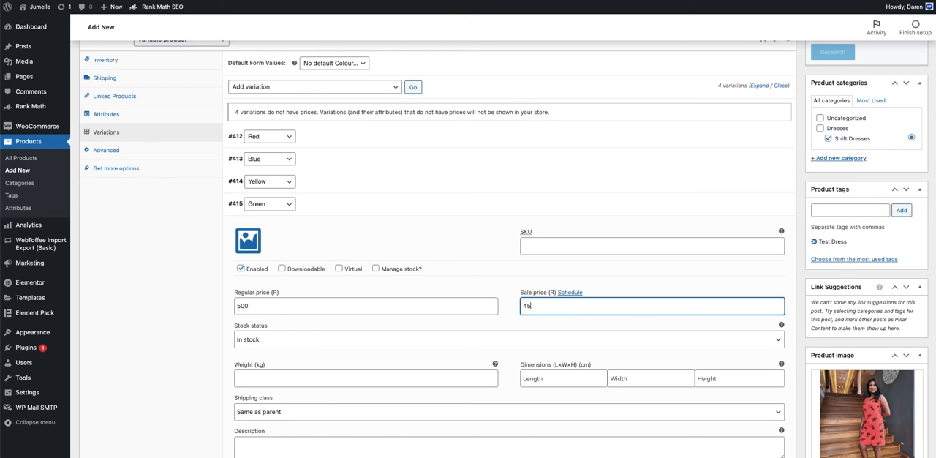
pyautogui.click(344, 209)
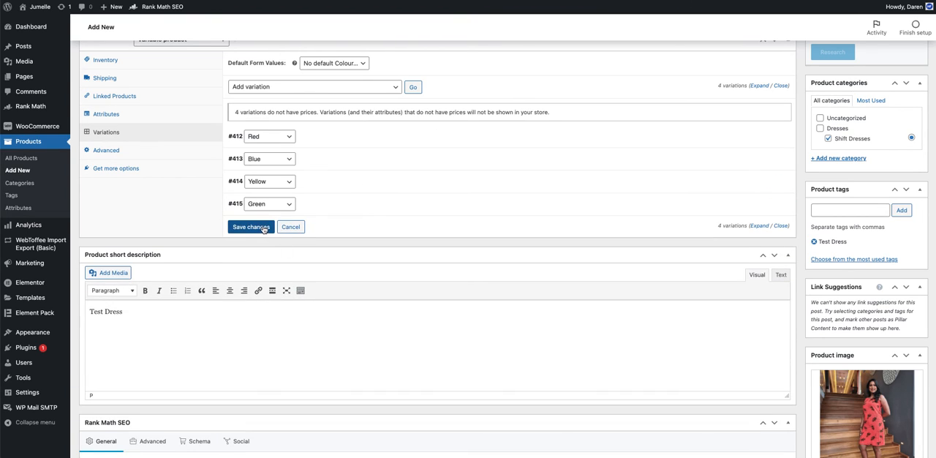
# Step: Save the variation changes and publish the variable product
pyautogui.click(251, 226)
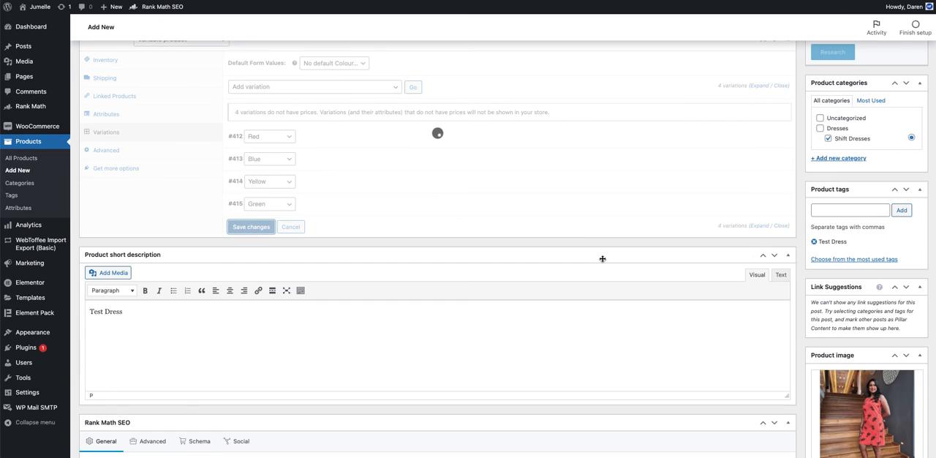
pyautogui.scroll(3, 603, 259)
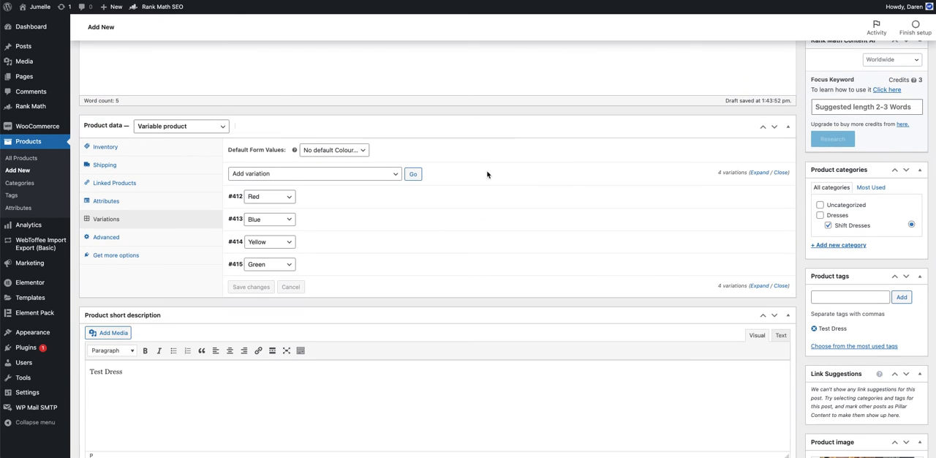
pyautogui.scroll(6, 578, 171)
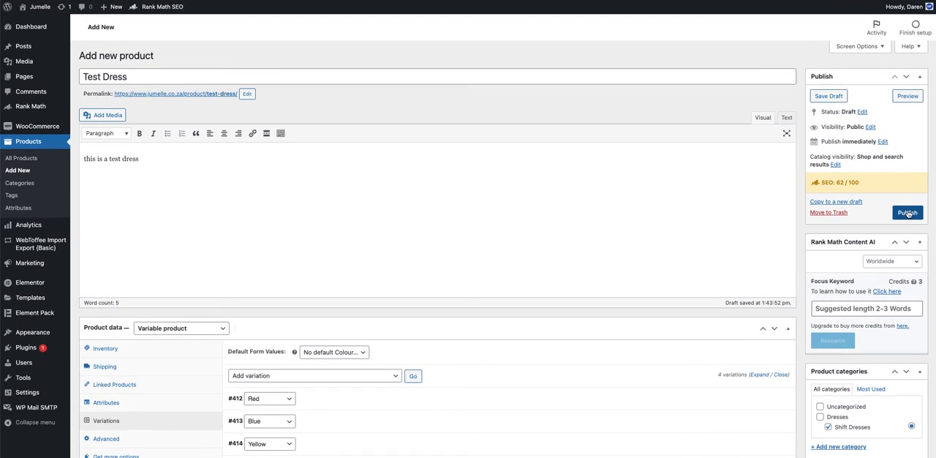
pyautogui.click(907, 212)
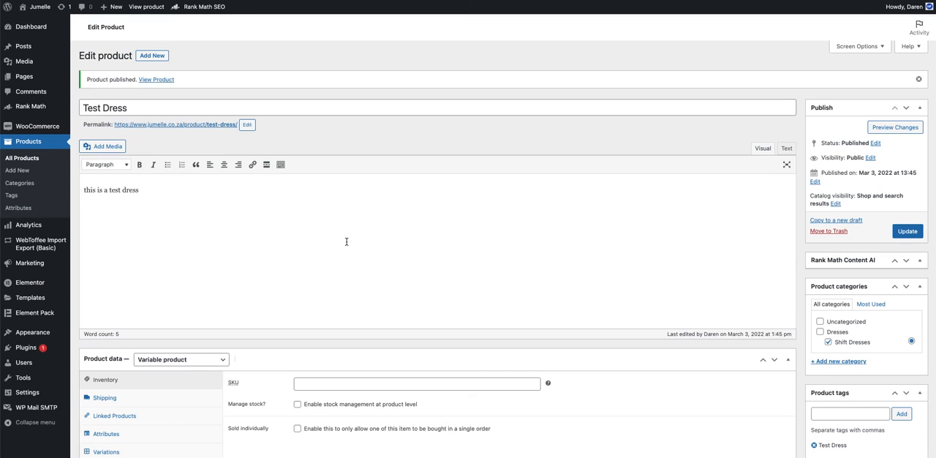
# Step: Review the price settings of the Red and Blue variations on the published product
pyautogui.scroll(-5, 347, 241)
pyautogui.click(104, 269)
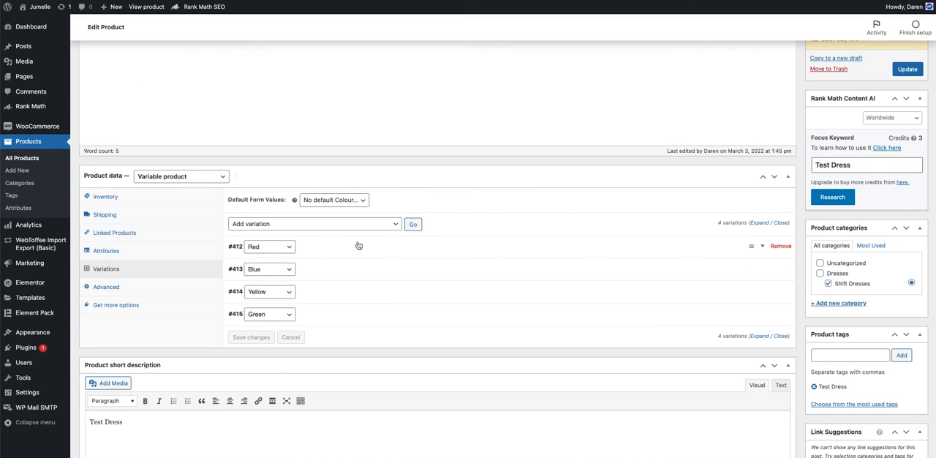
pyautogui.click(359, 245)
pyautogui.scroll(-3, 358, 246)
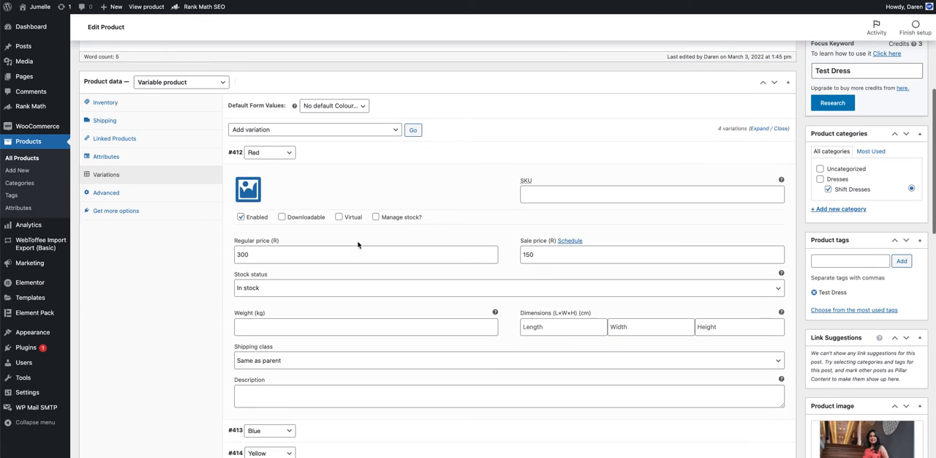
pyautogui.click(340, 153)
pyautogui.click(339, 176)
pyautogui.scroll(-2, 340, 174)
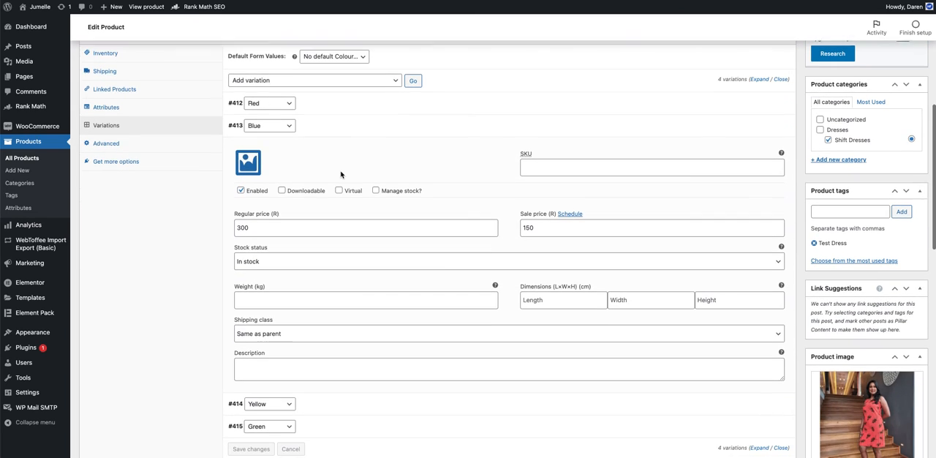
pyautogui.click(340, 131)
pyautogui.scroll(3, 407, 217)
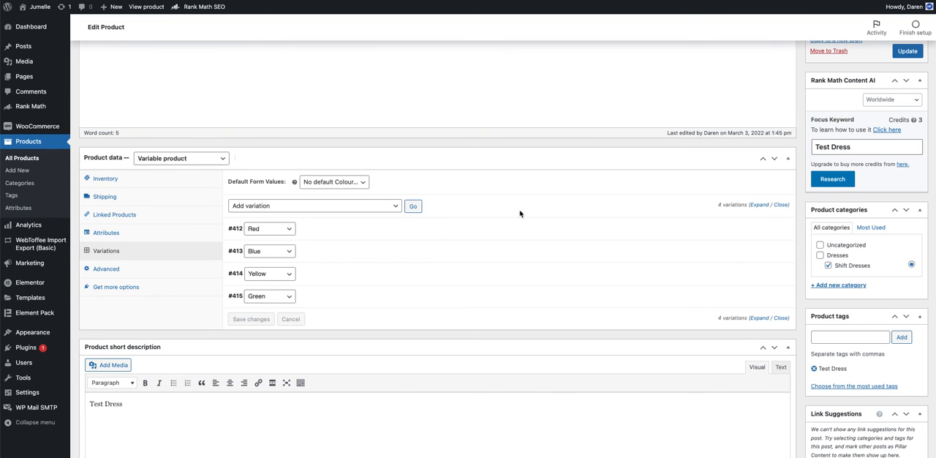
pyautogui.scroll(5, 347, 232)
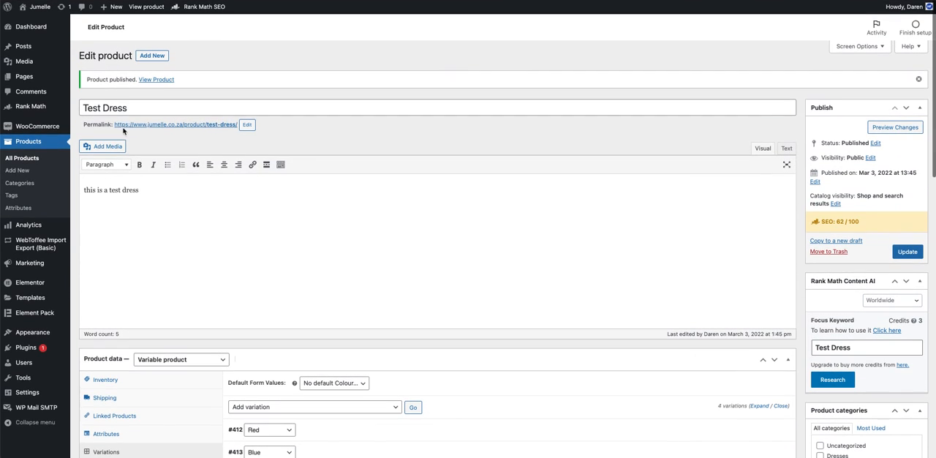
pyautogui.tripleClick(132, 110)
pyautogui.click(325, 150)
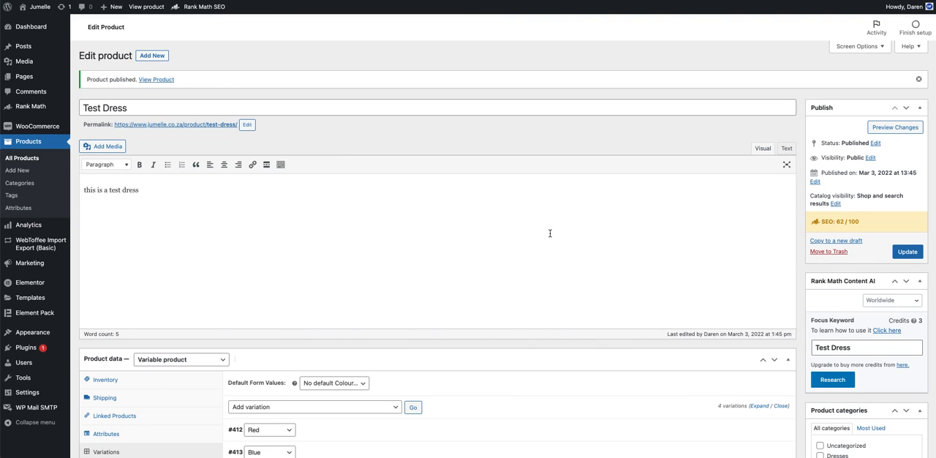
pyautogui.scroll(-3, 550, 234)
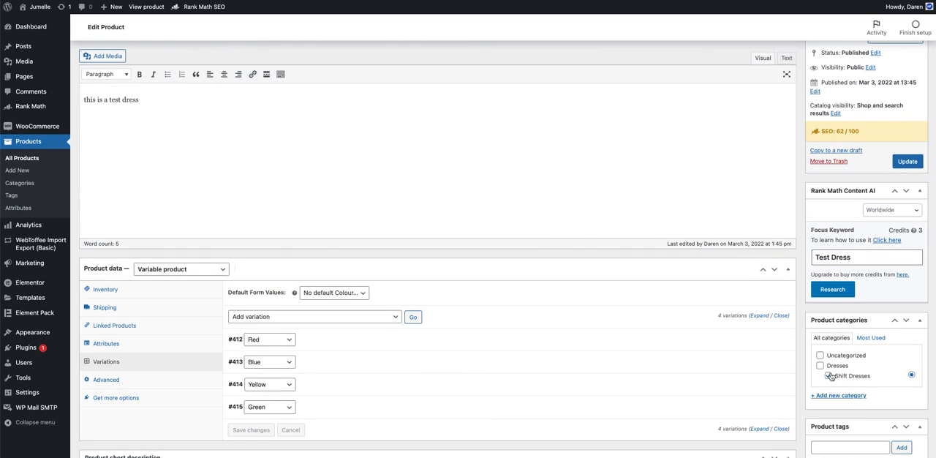